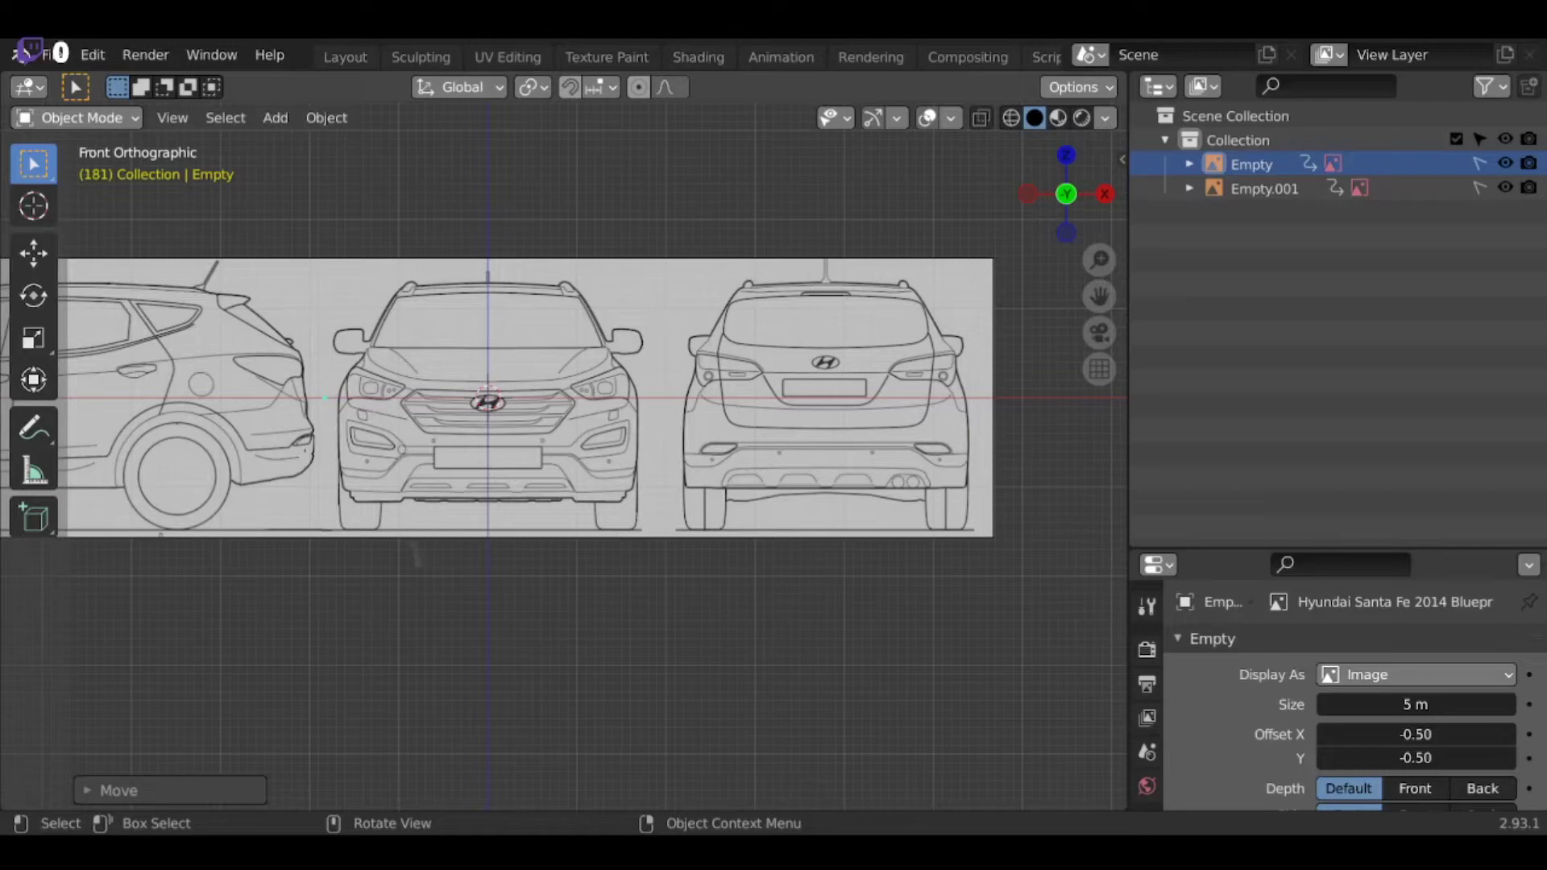
Add a cube shaded with a red MatCap and turn on X-ray over the blueprints.
click(1104, 117)
click(1083, 294)
click(1034, 531)
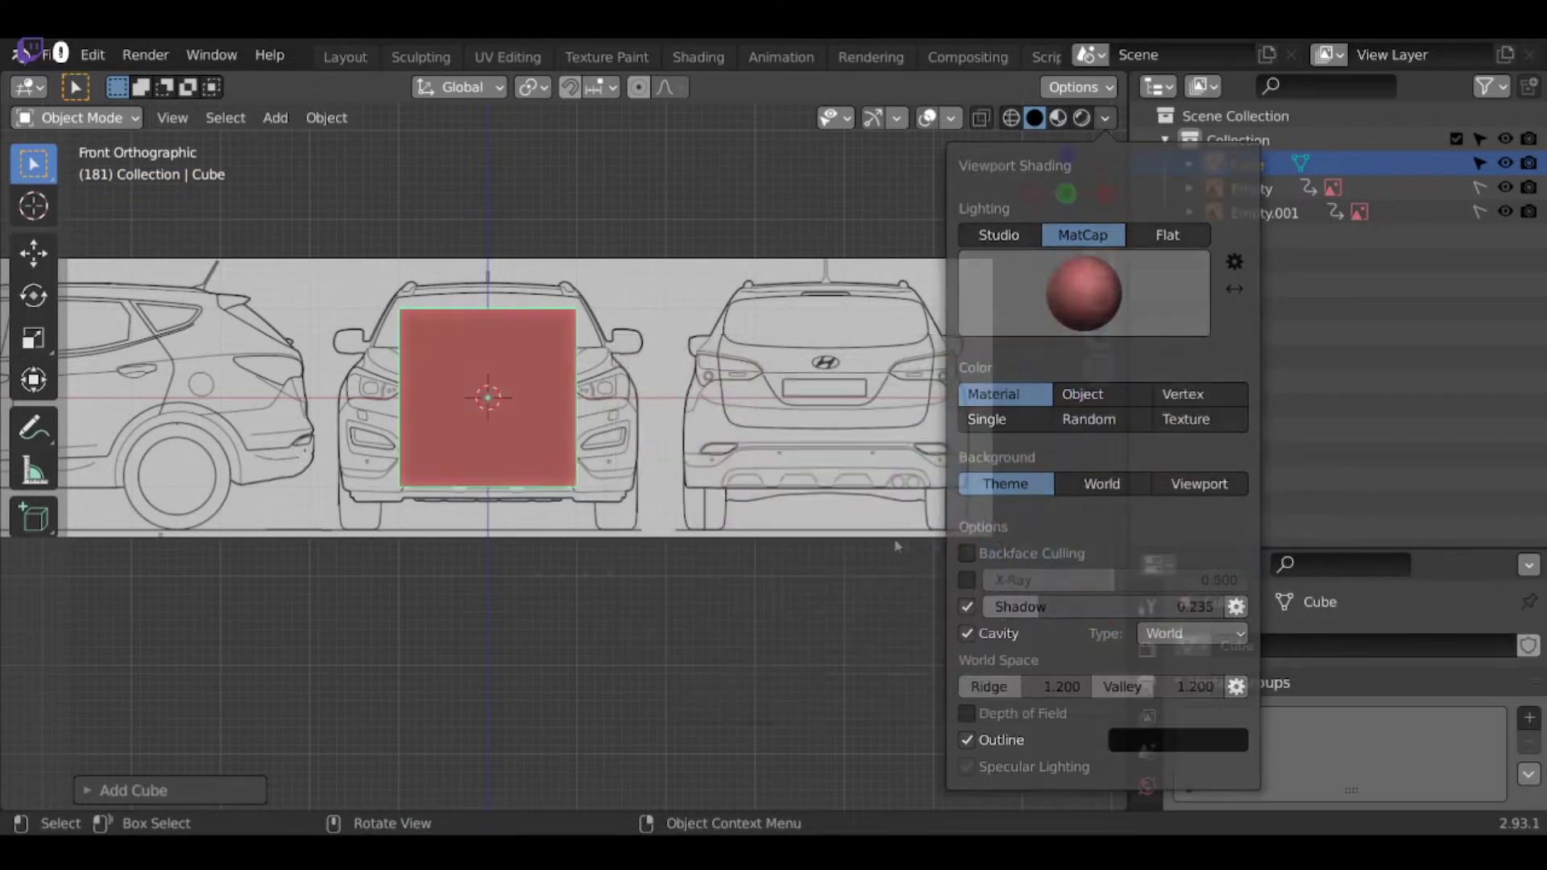
scroll(726, 540, up, 2)
key(Tab)
Scale the cube along X to match the car's width in the front blueprint.
key(s)
key(x)
key(alt+z)
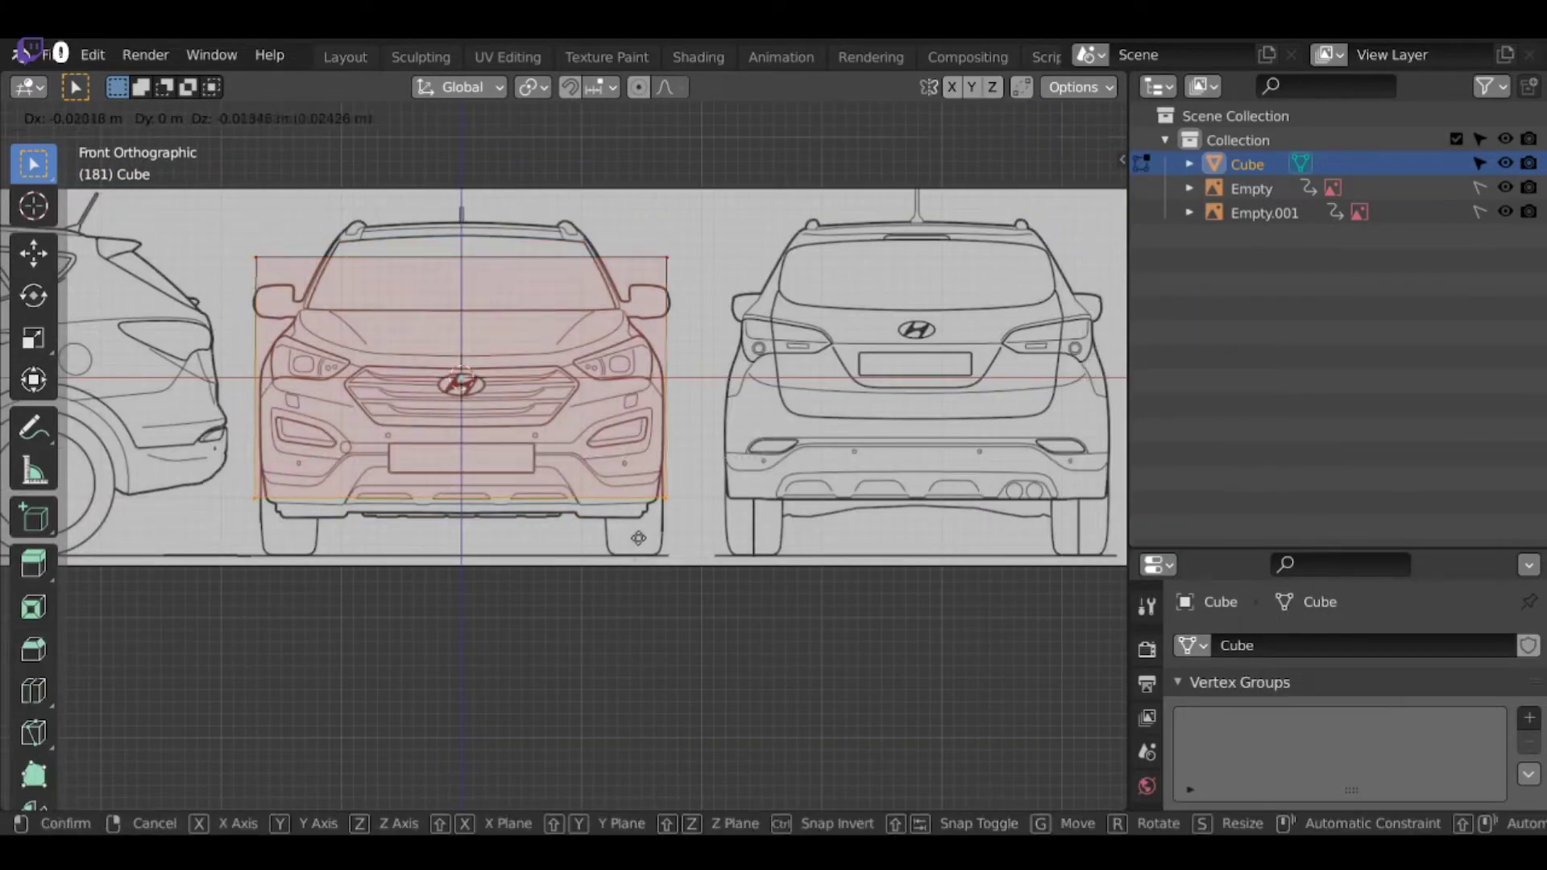
click(636, 547)
key(s)
key(x)
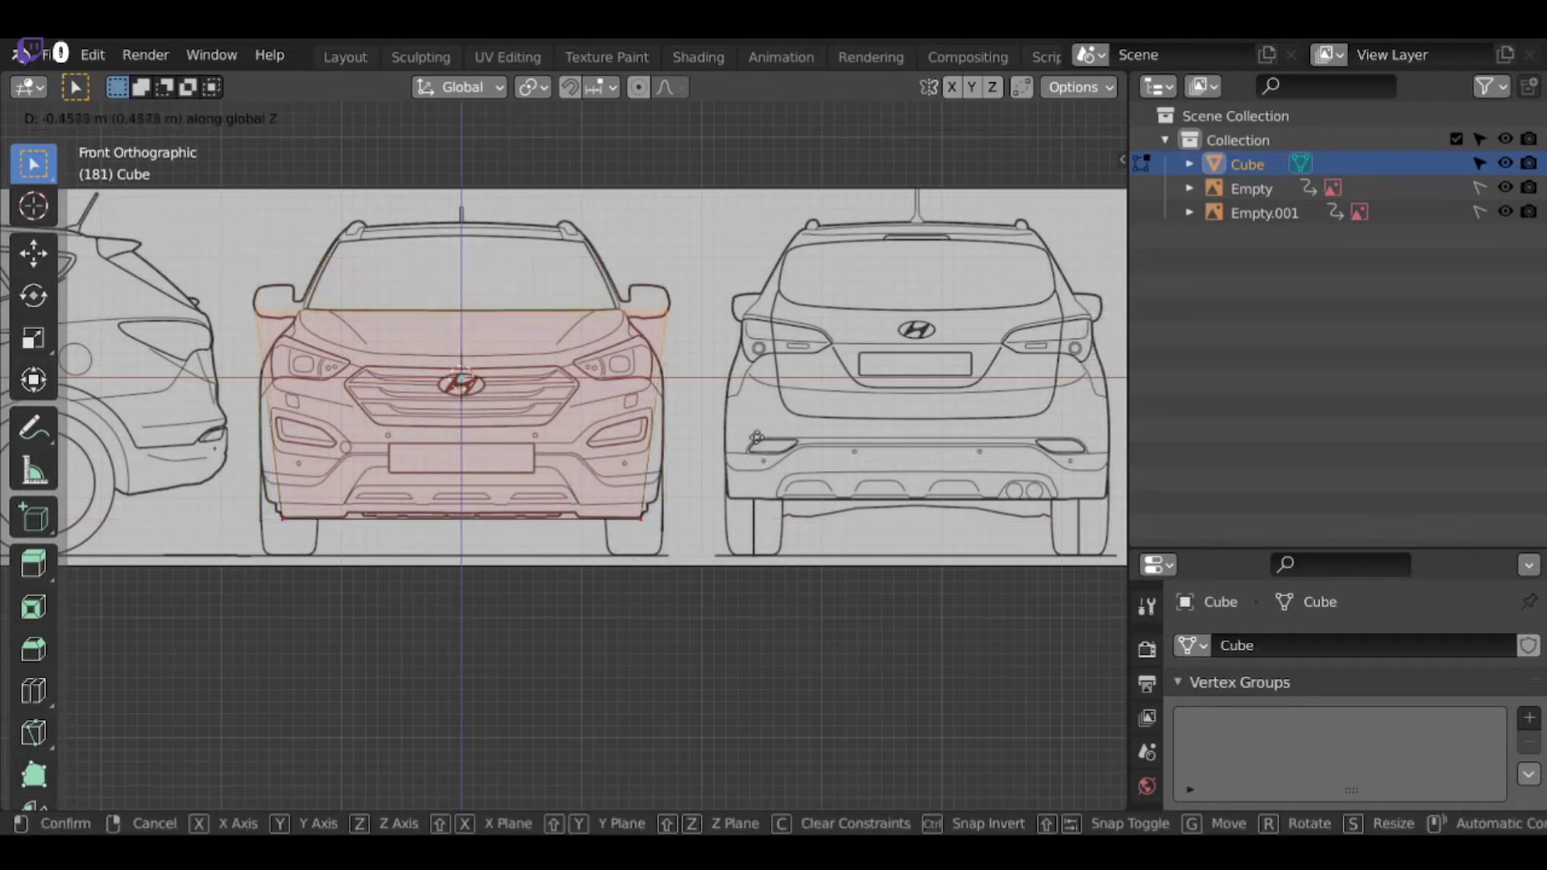
click(694, 425)
Stretch and position the cube along Y to match the car's length in side view.
key(KP_3)
key(g)
key(y)
click(241, 419)
key(g)
key(y)
click(1184, 481)
key(KP_1)
key(KP_3)
Reposition the side blueprint image (Empty.001), then reselect the cube and enter Sculpt Mode.
key(Tab)
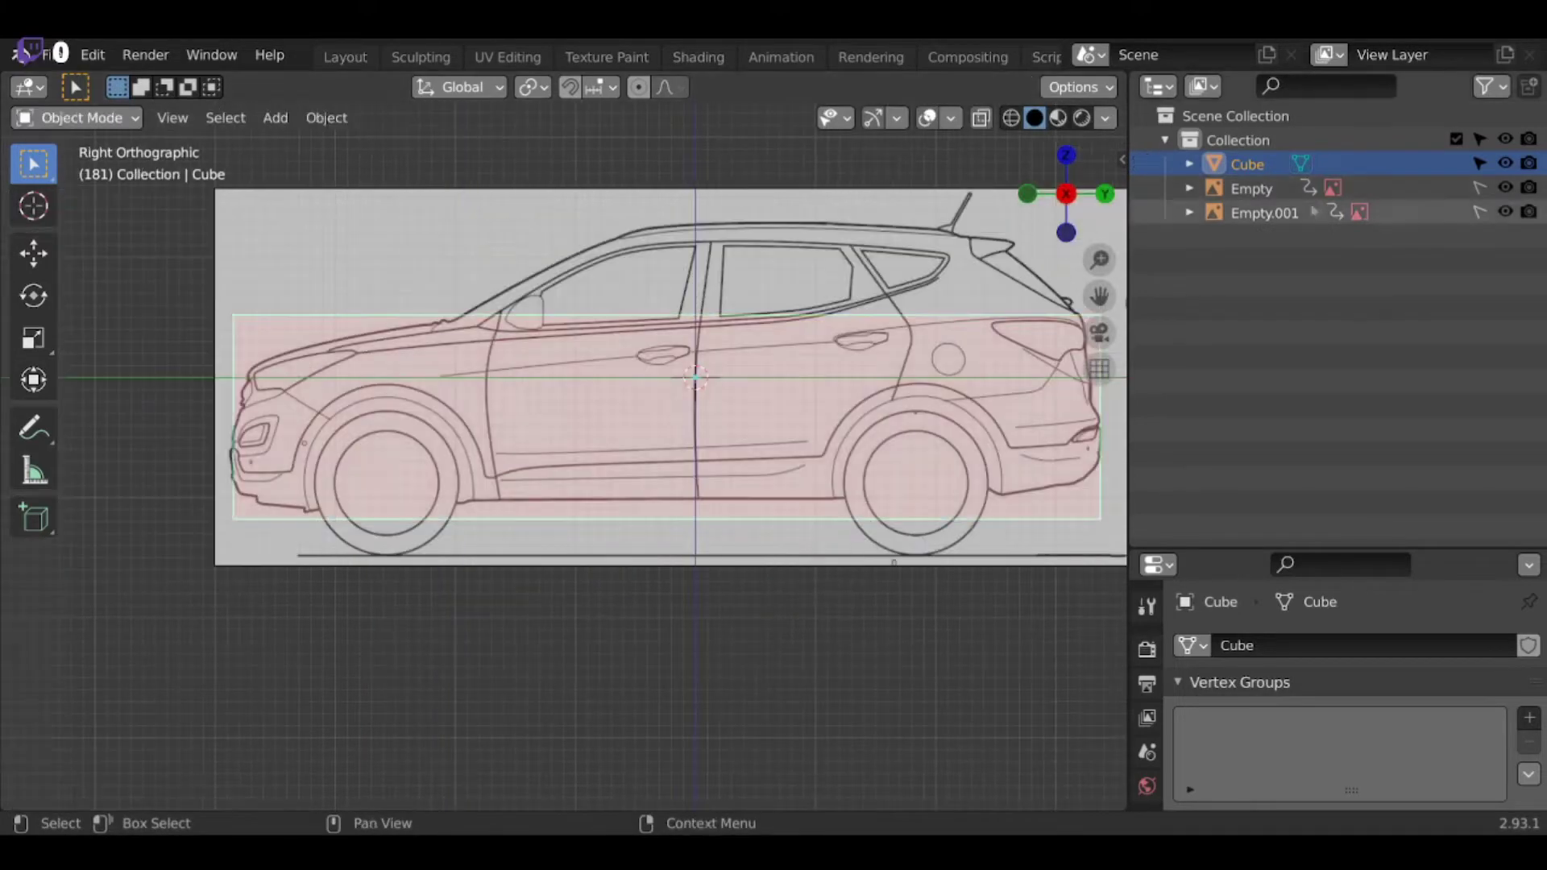
click(734, 535)
key(g)
click(733, 540)
key(KP_1)
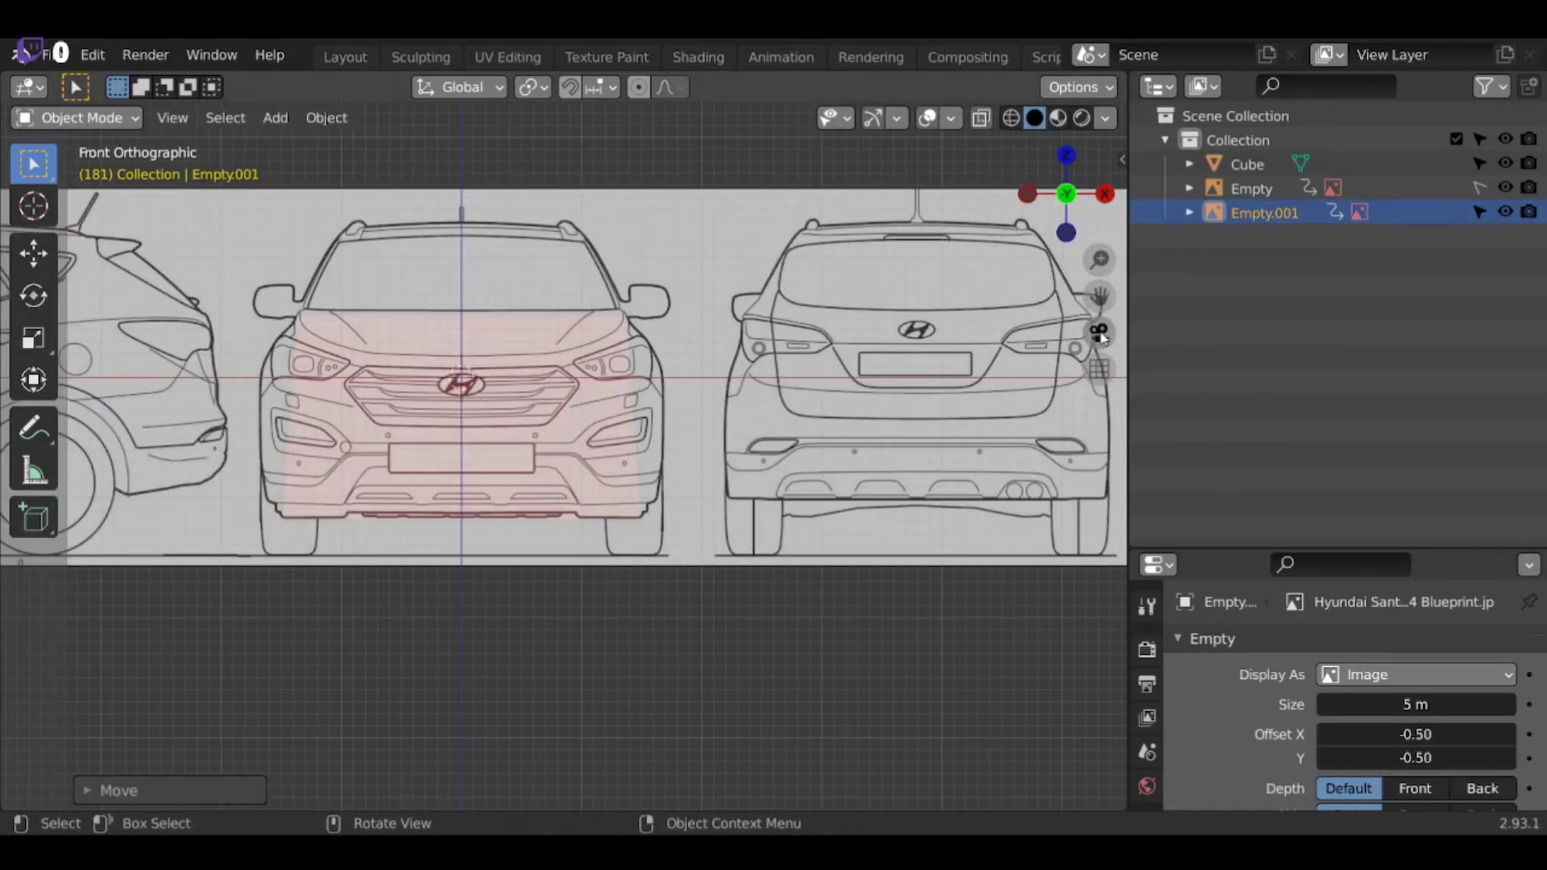
key(KP_3)
click(558, 516)
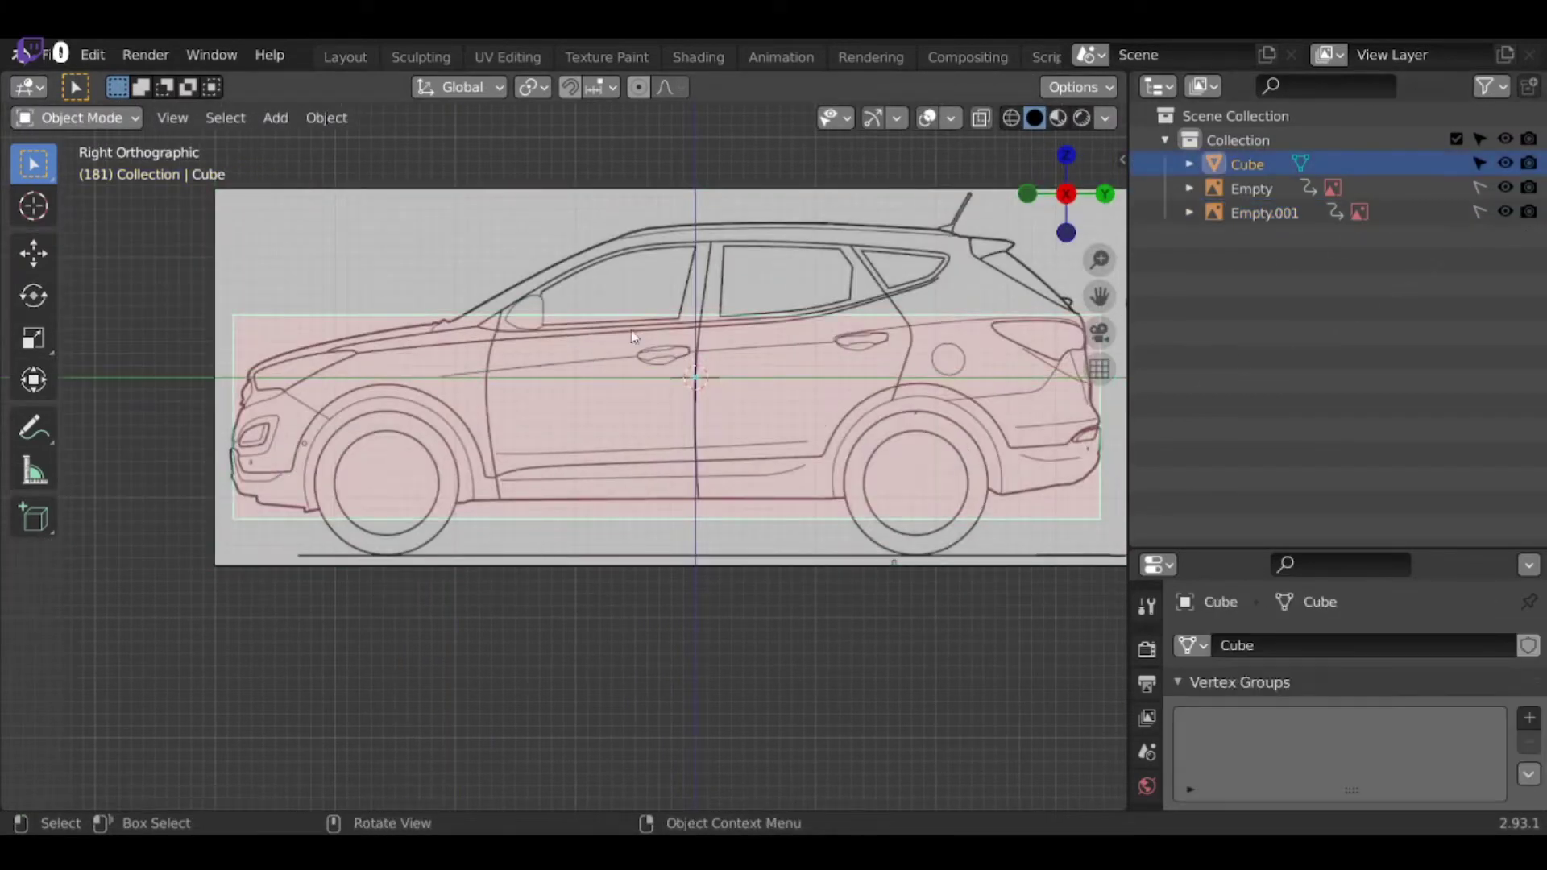
key(ctrl+Tab)
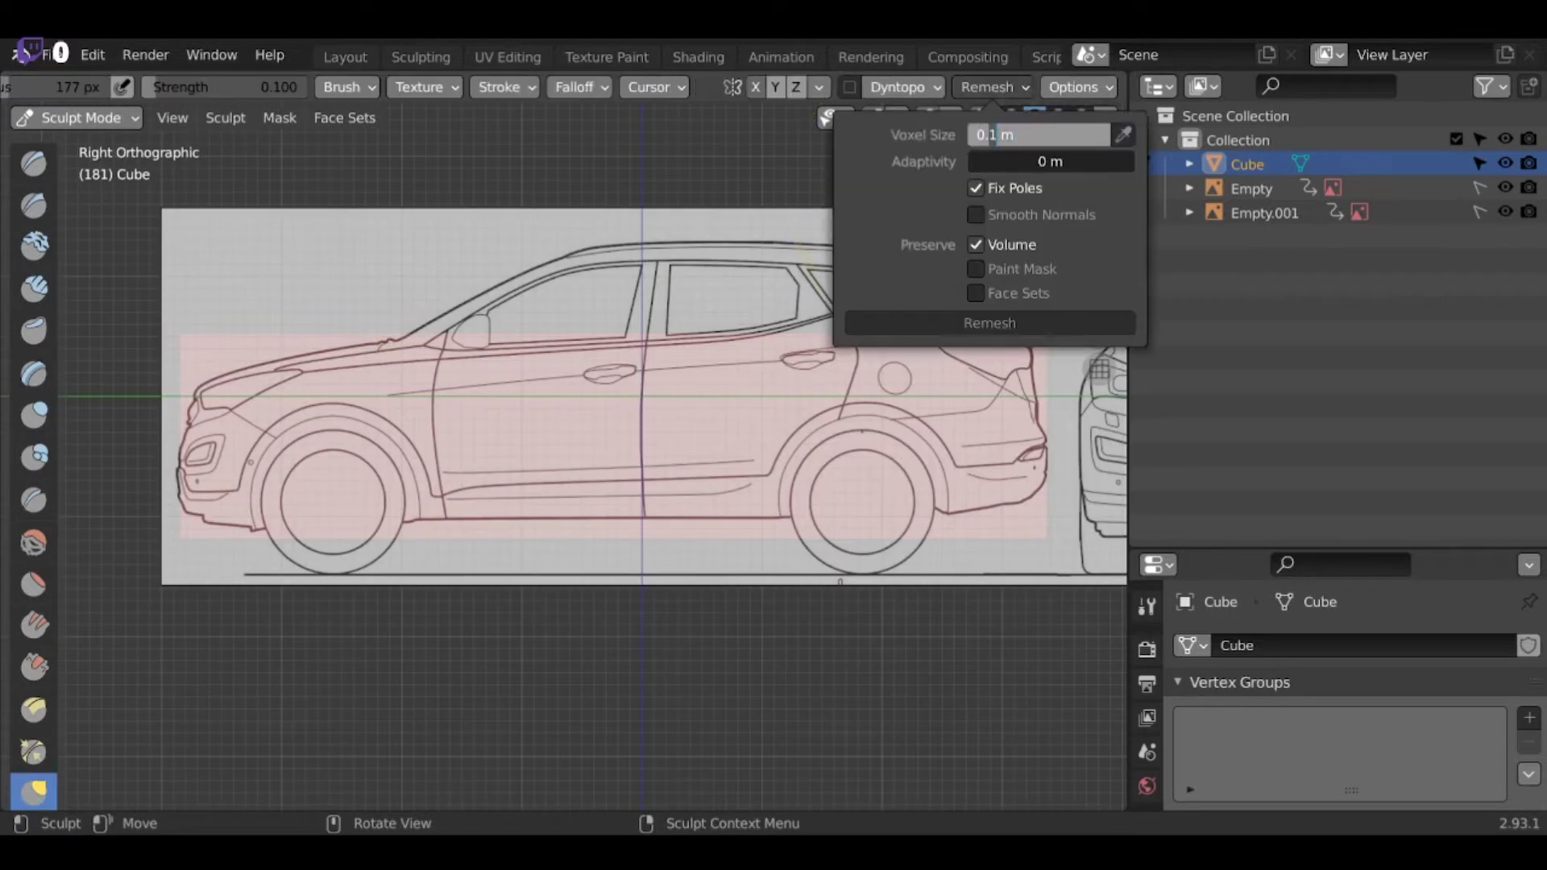
Add horizontal loop cuts across the cube in Edit Mode.
key(ctrl+Tab)
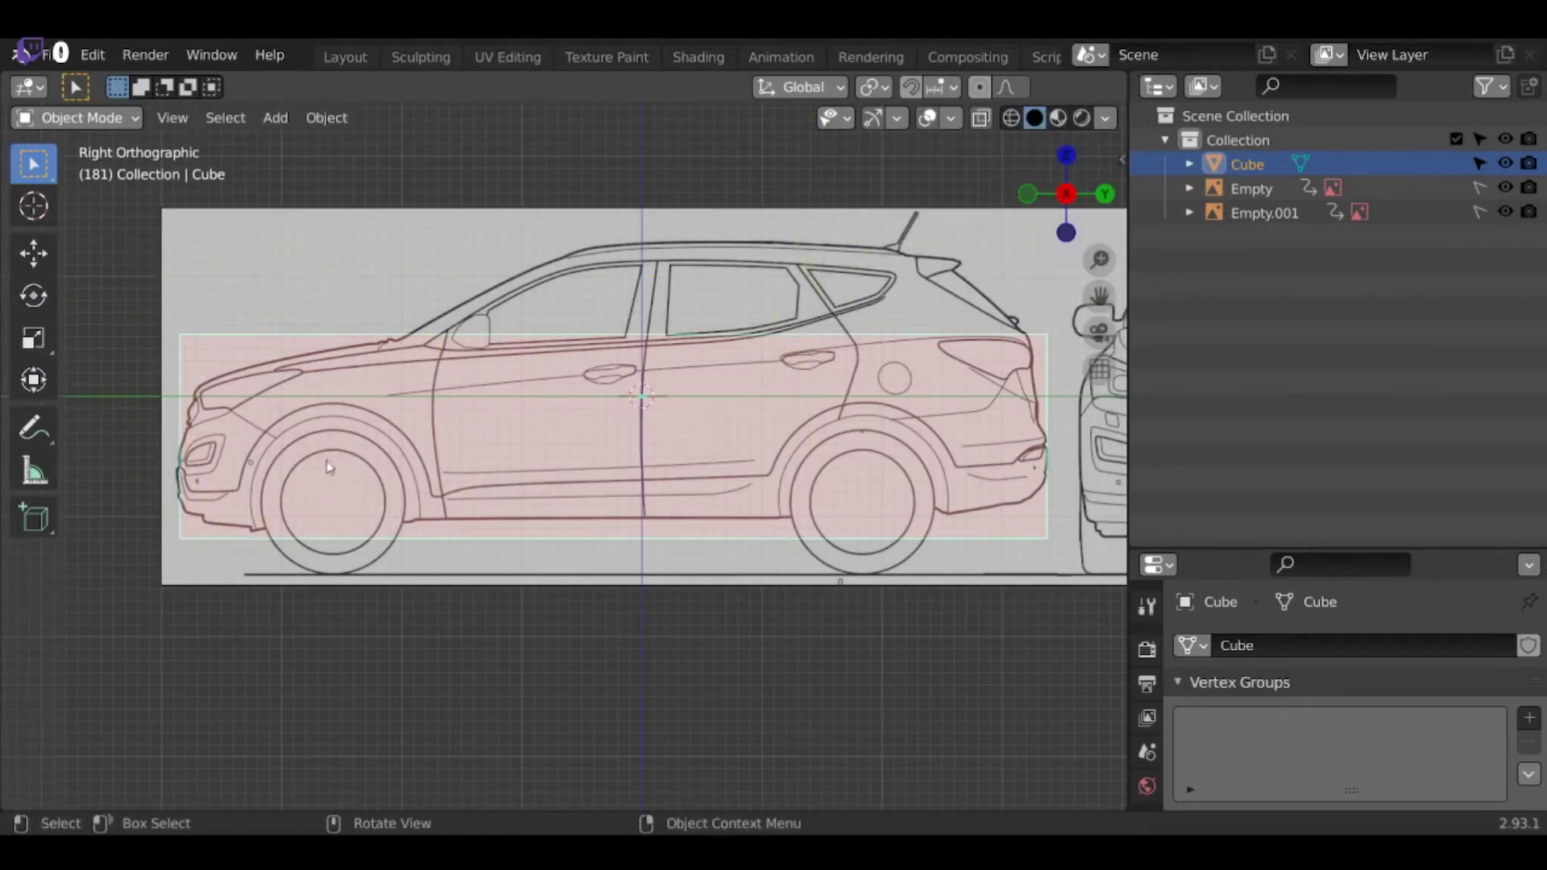
key(Tab)
key(ctrl+r)
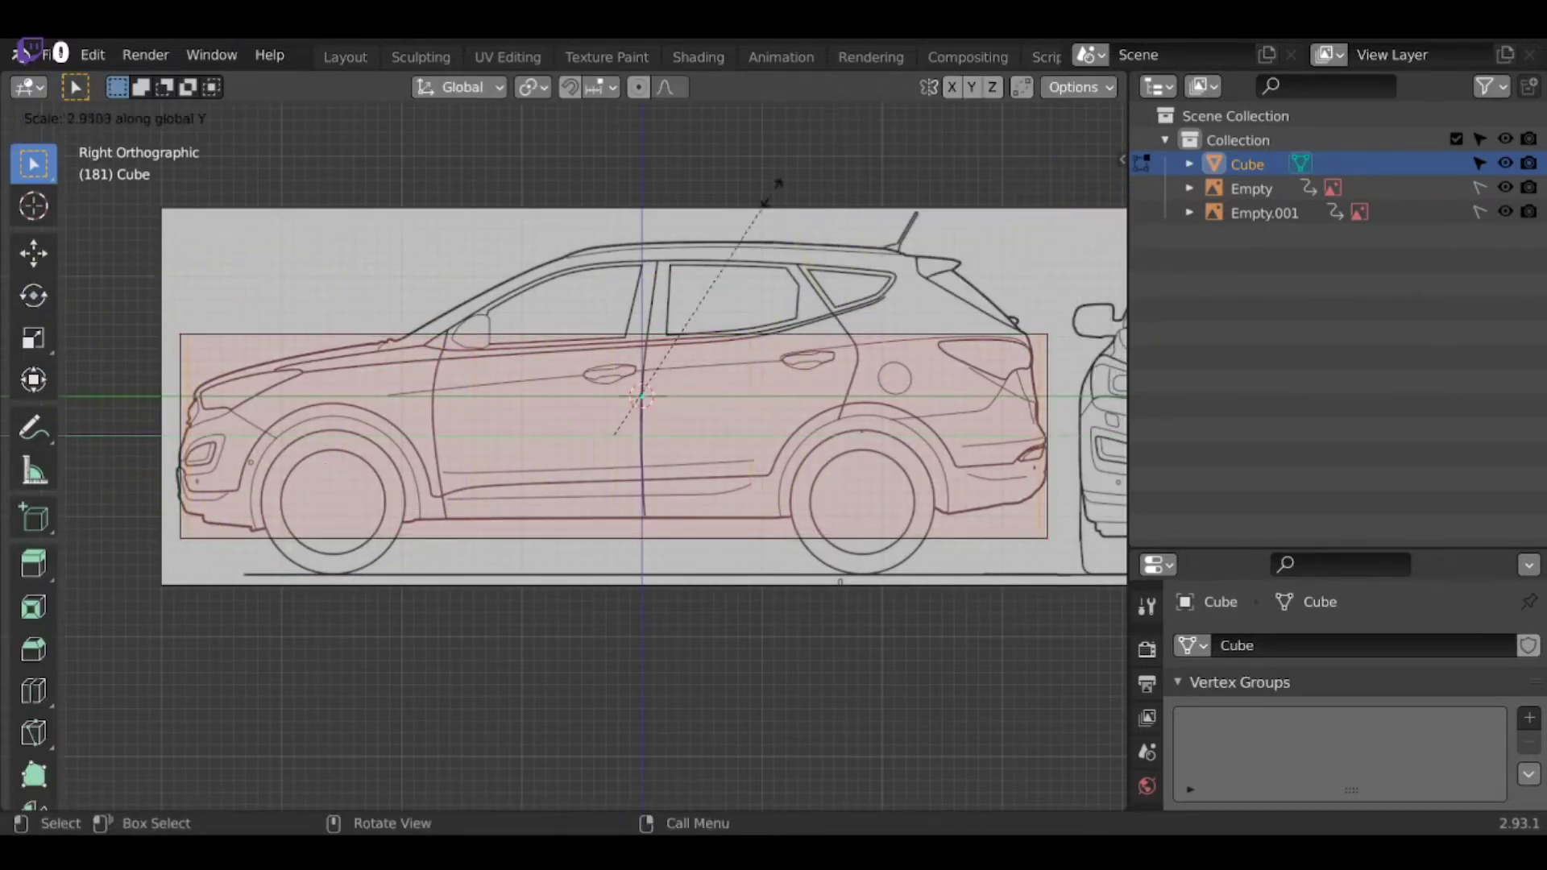
click(232, 436)
click(279, 453)
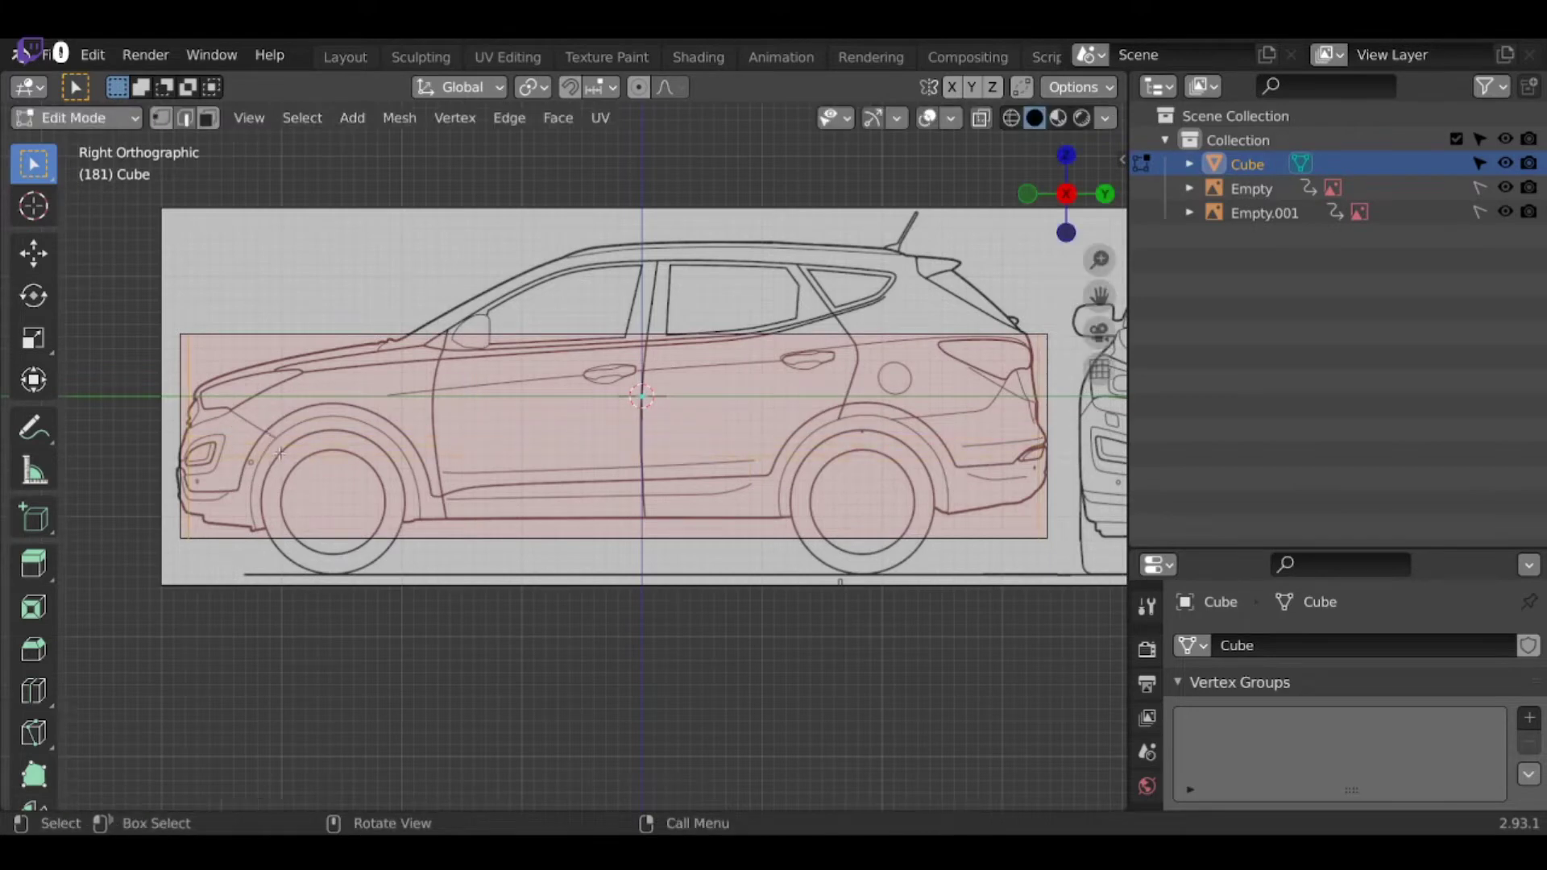
click(241, 435)
right_click(241, 435)
Spread the new loops apart vertically, add level-2 subdivision, and return to Sculpt Mode.
key(s)
key(z)
key(Return)
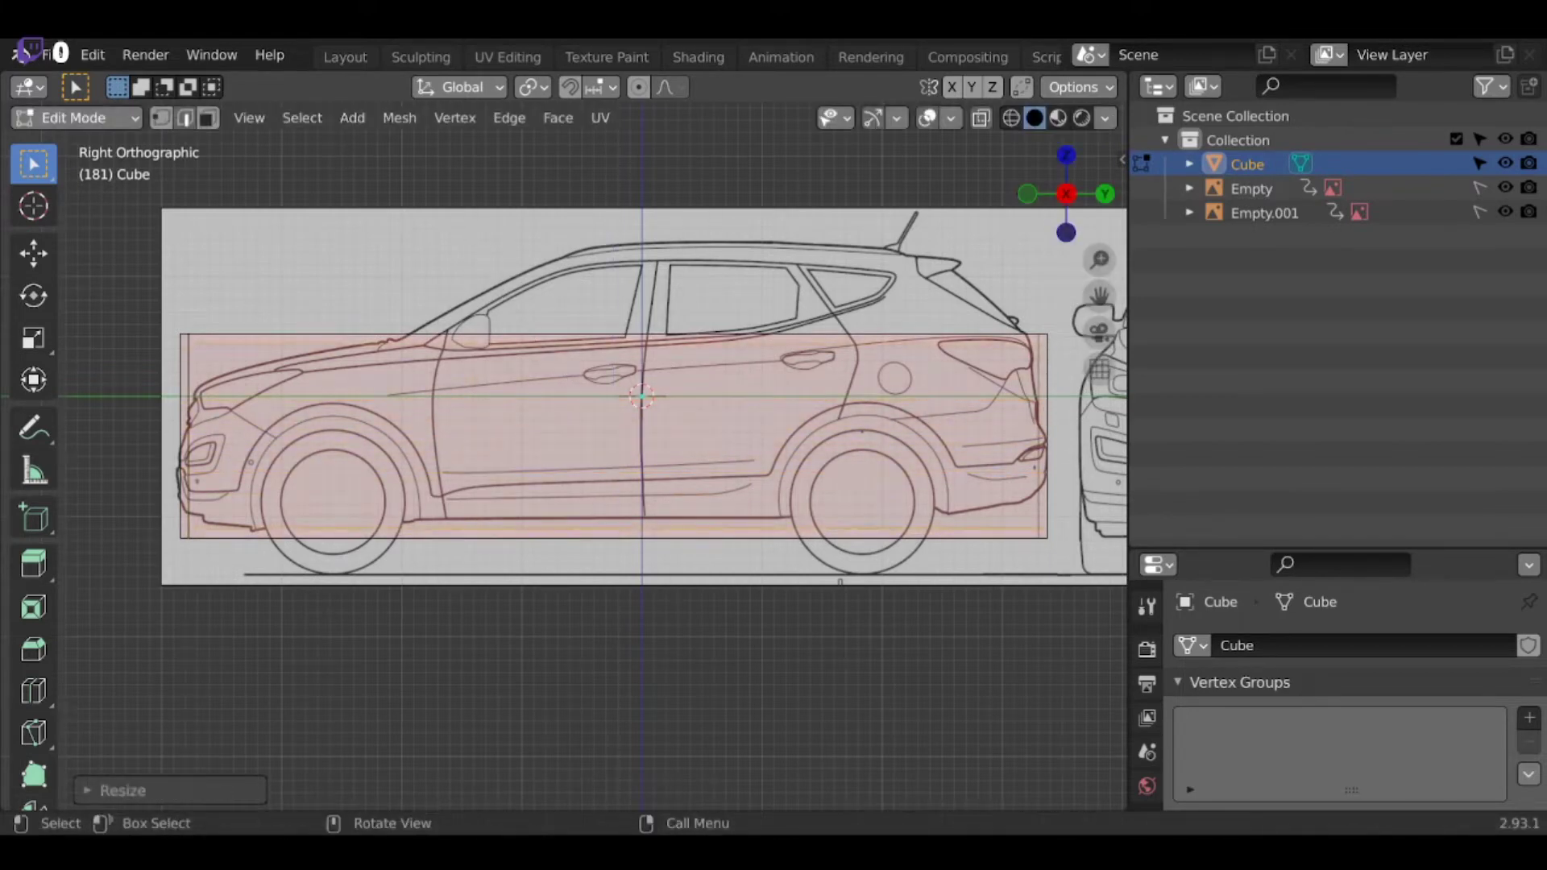
key(Tab)
key(ctrl+2)
key(ctrl+Tab)
click(553, 673)
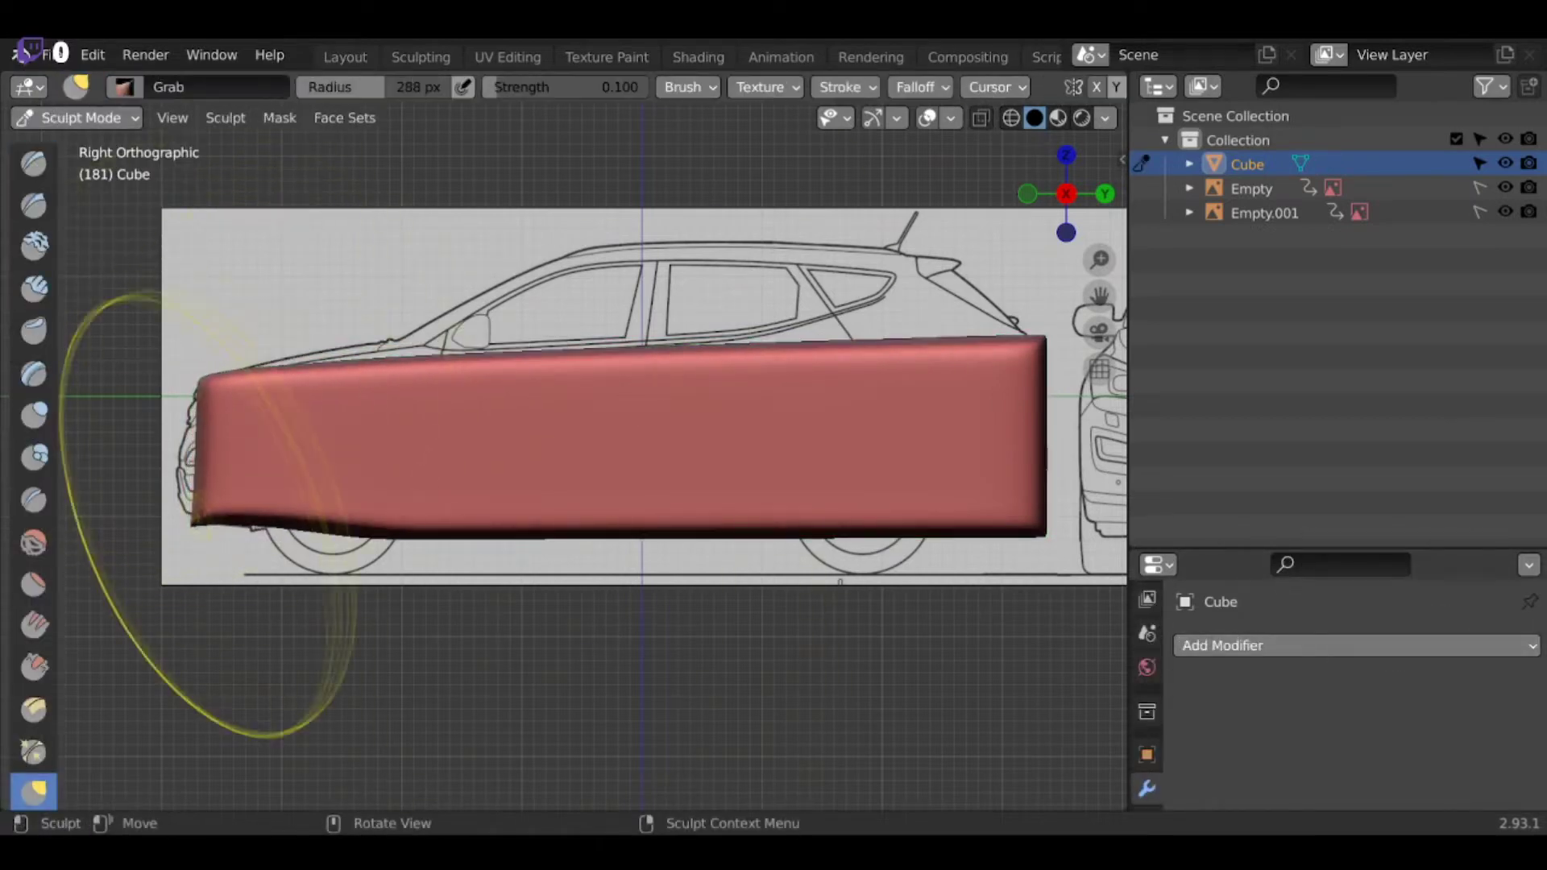
Inspect the smoothed block in side, front and top views, enlarge the brush, and select SculptDraw.
shift+middle_drag(210, 516, 62, 496)
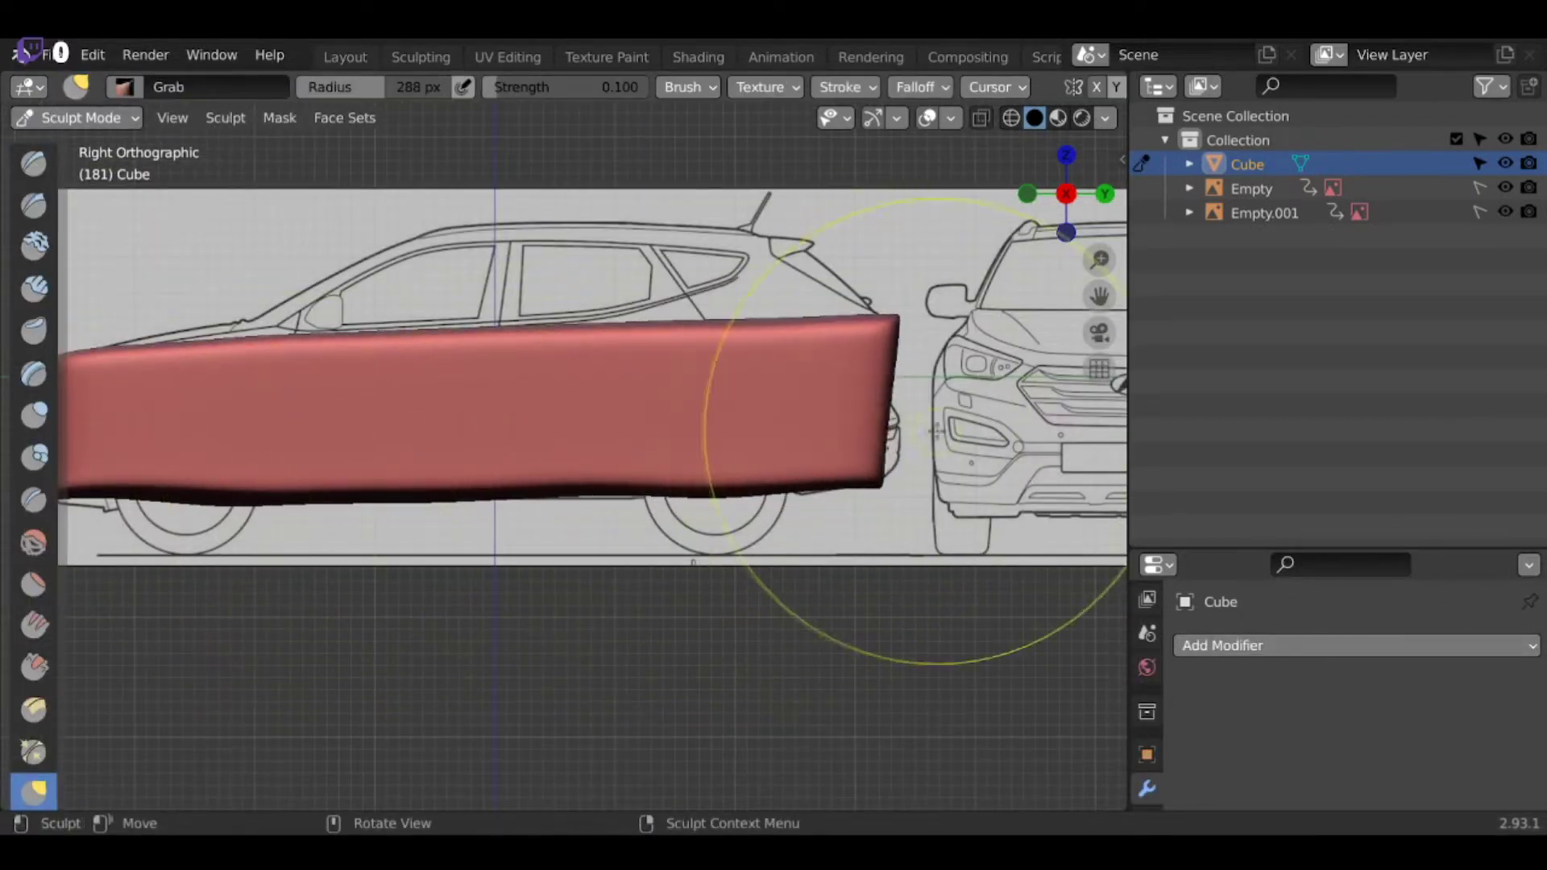
middle_drag(483, 500, 592, 506)
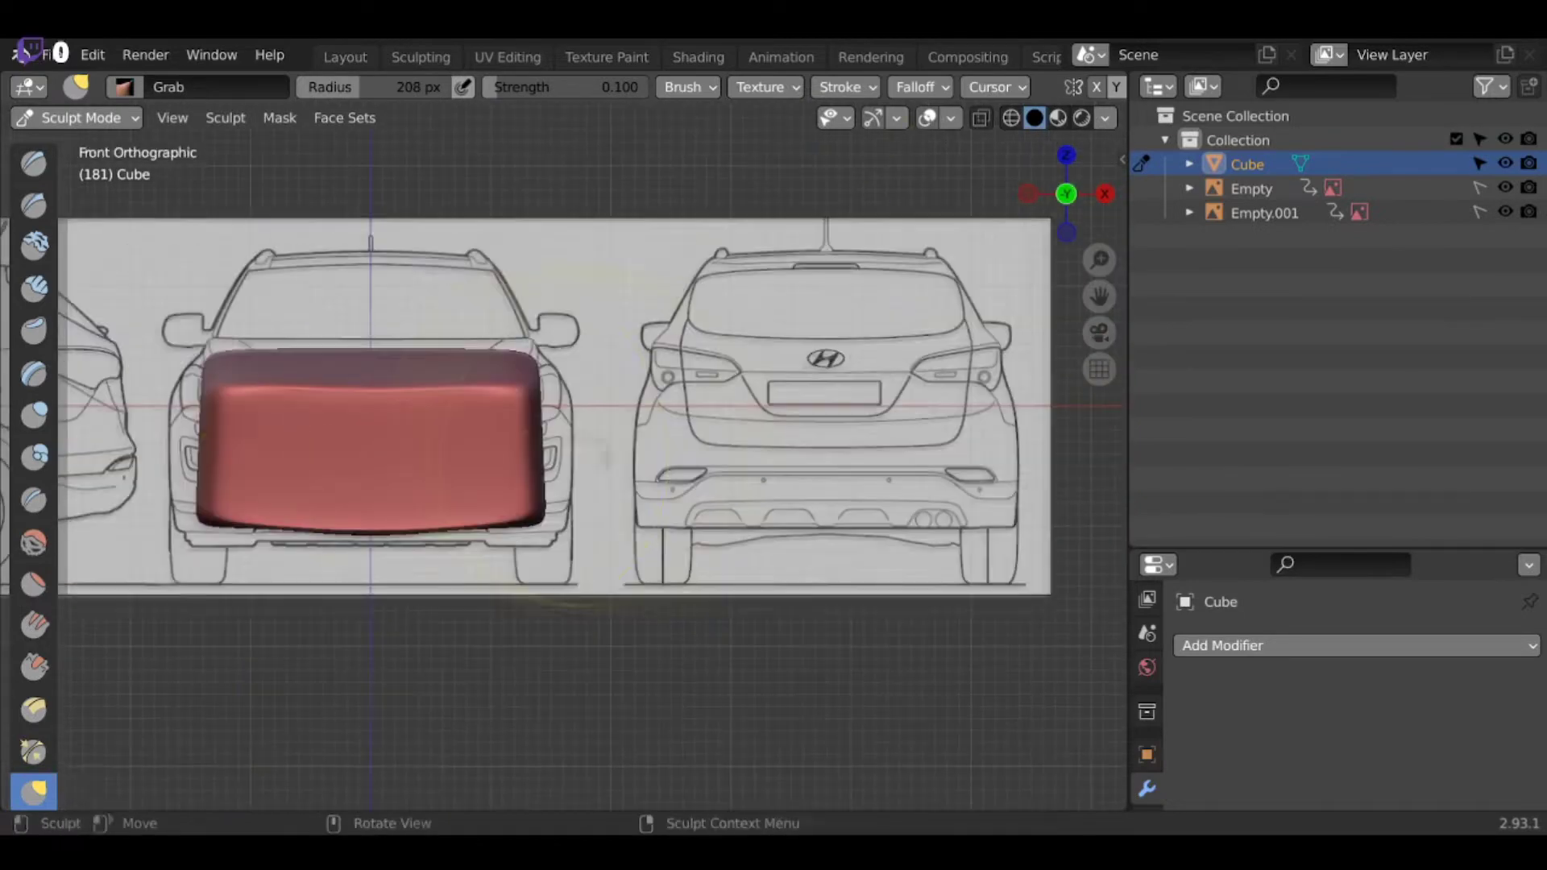
key(KP_3)
key(KP_Decimal)
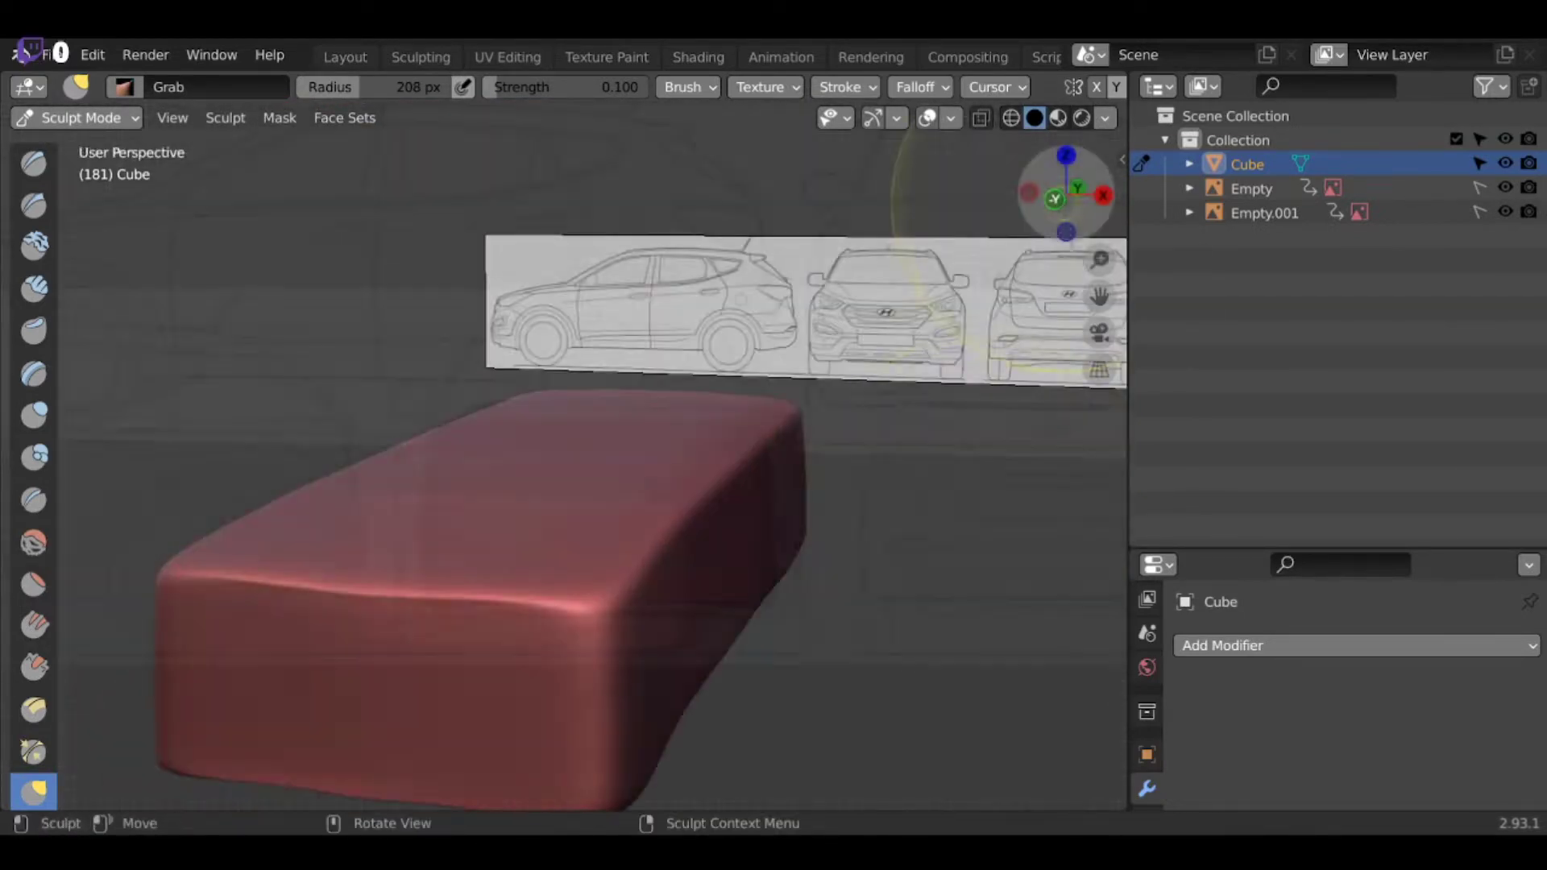
middle_drag(1066, 193, 787, 328)
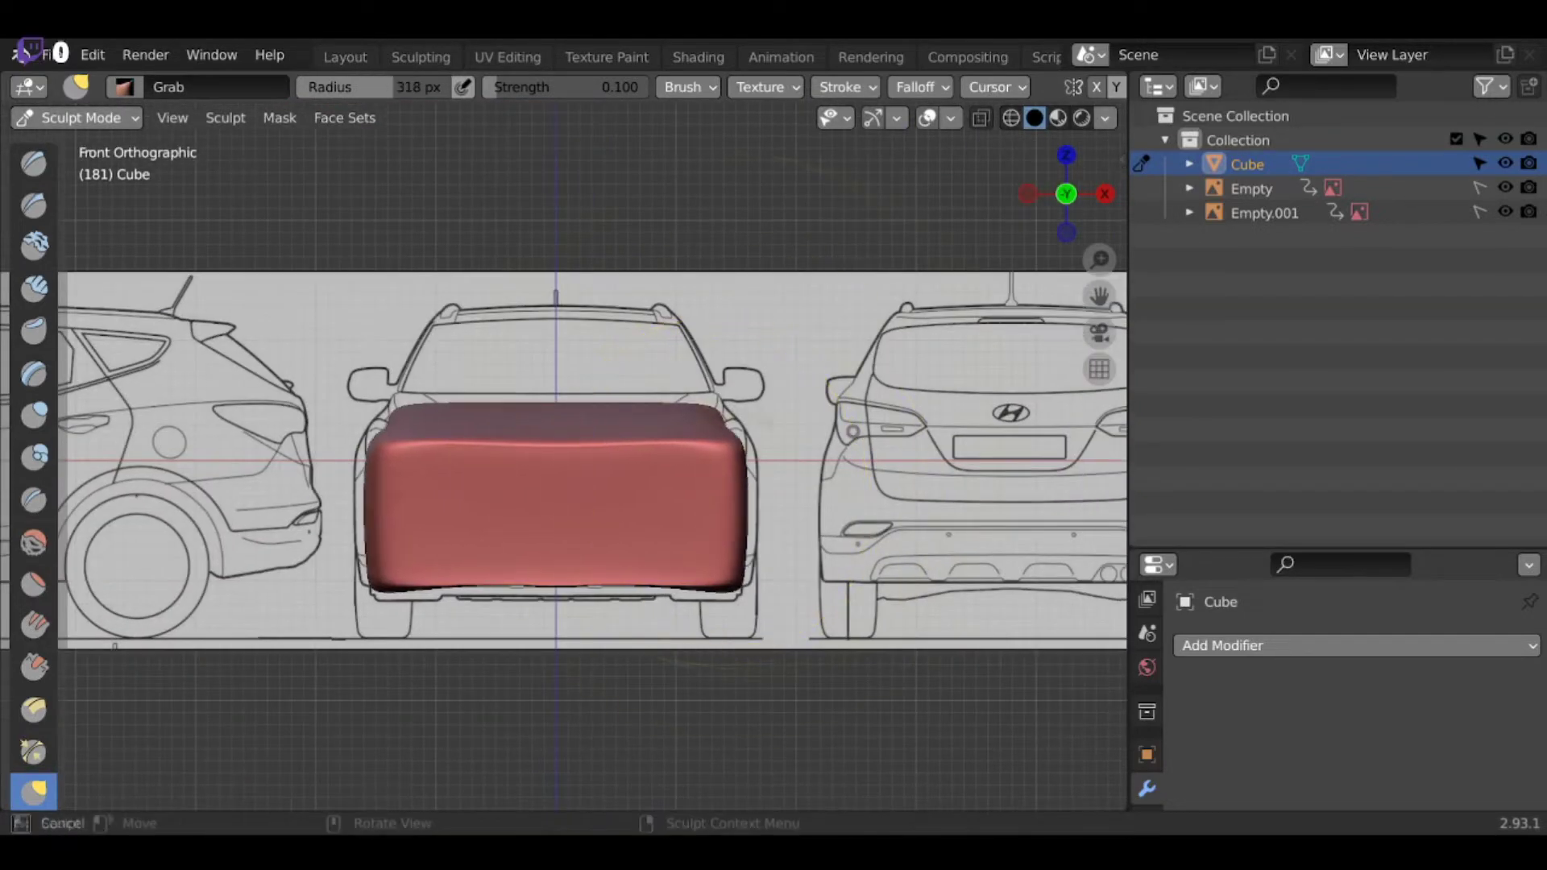
key(f)
key(KP_7)
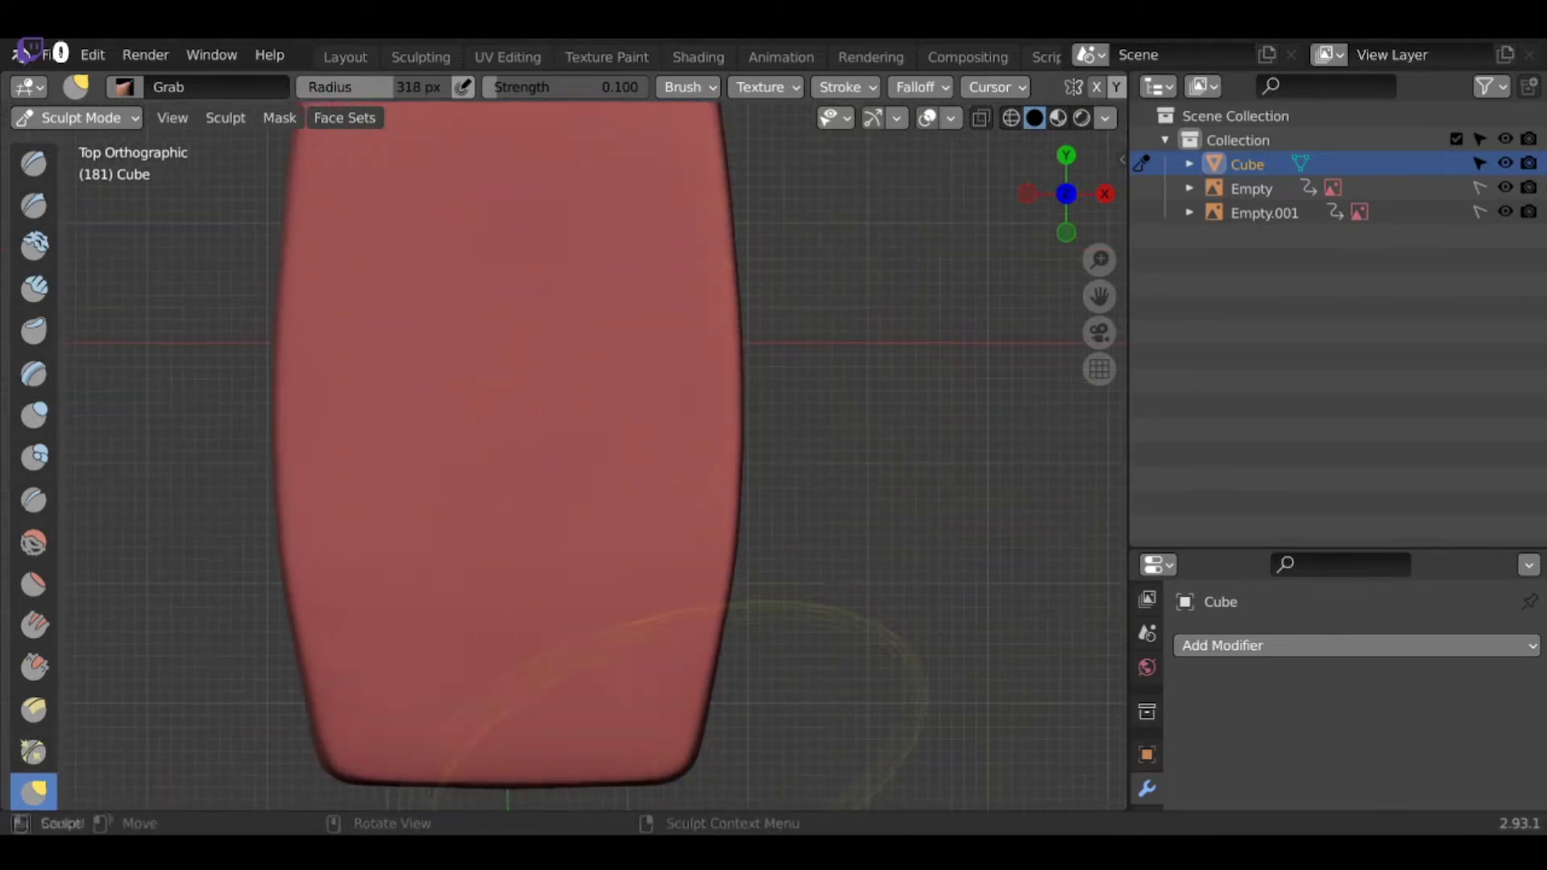
key(KP_1)
middle_drag(729, 427, 564, 403)
key(KP_3)
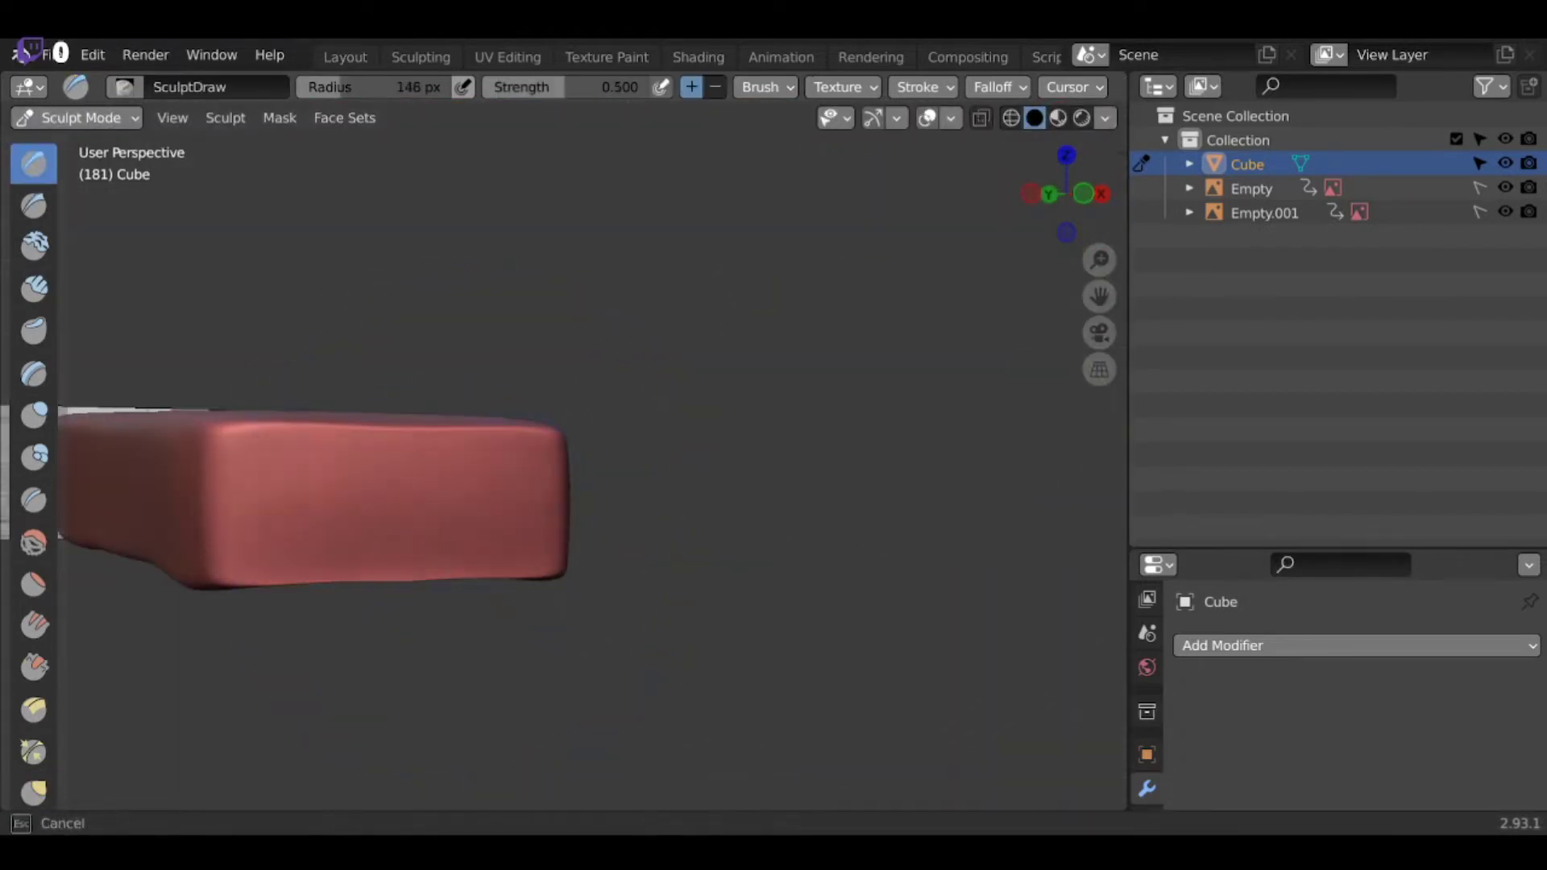
click(1100, 193)
Pull the block with the Grab brush to follow the side and front blueprint outlines.
mouse_move(552, 527)
middle_down()
mouse_move(614, 525)
mouse_move(725, 451)
middle_up()
mouse_move(494, 410)
middle_down()
mouse_move(432, 328)
mouse_move(516, 379)
mouse_move(651, 421)
middle_up()
key(x)
key(KP_3)
mouse_move(499, 475)
middle_down()
mouse_move(564, 451)
mouse_move(661, 500)
middle_up()
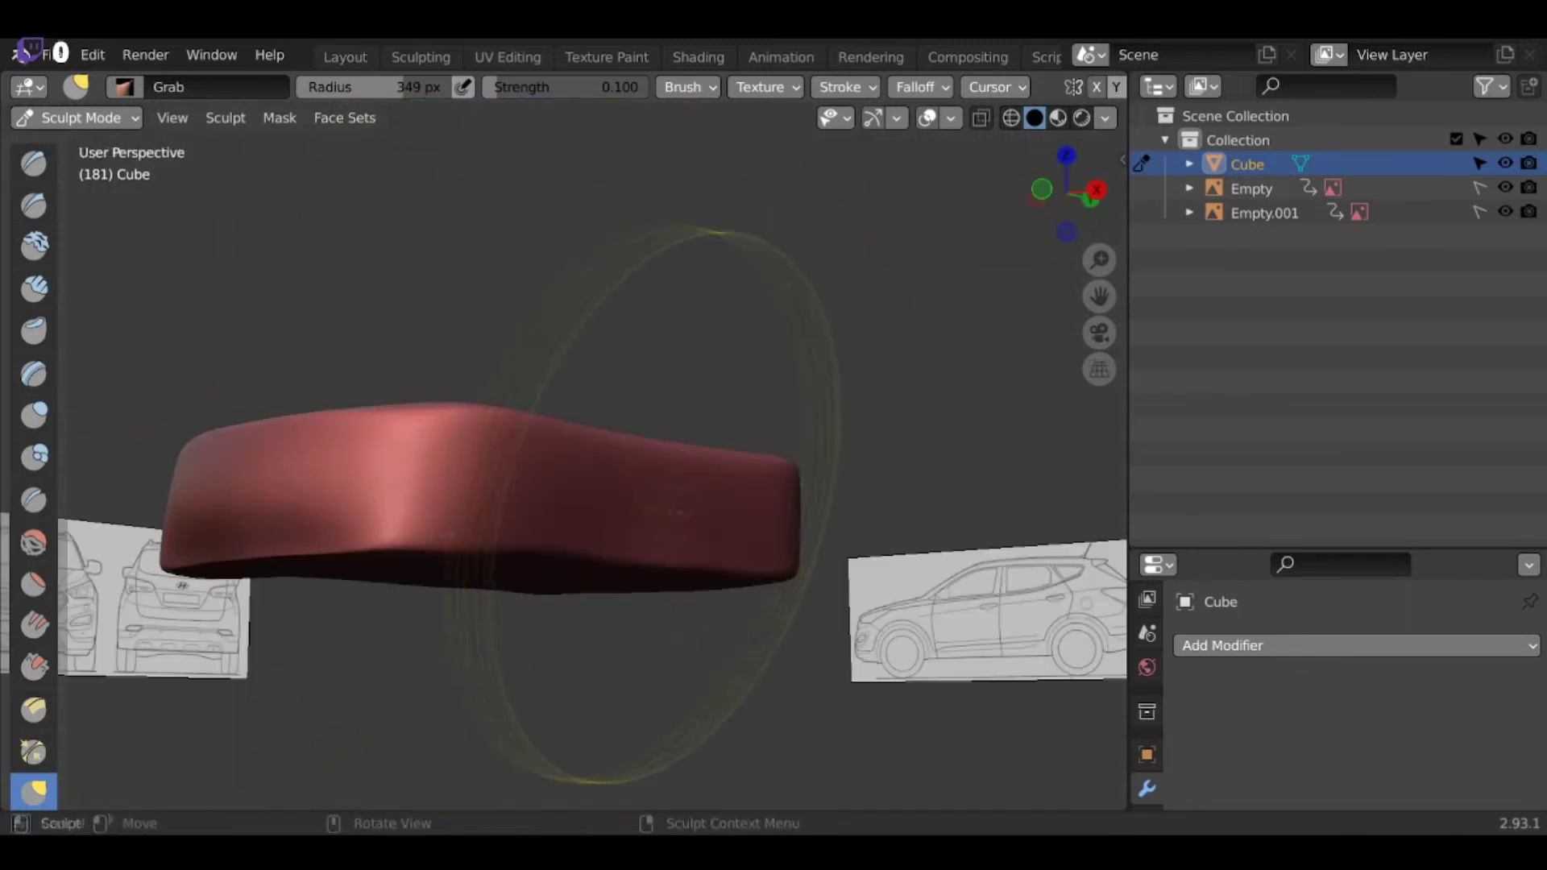
key(KP_1)
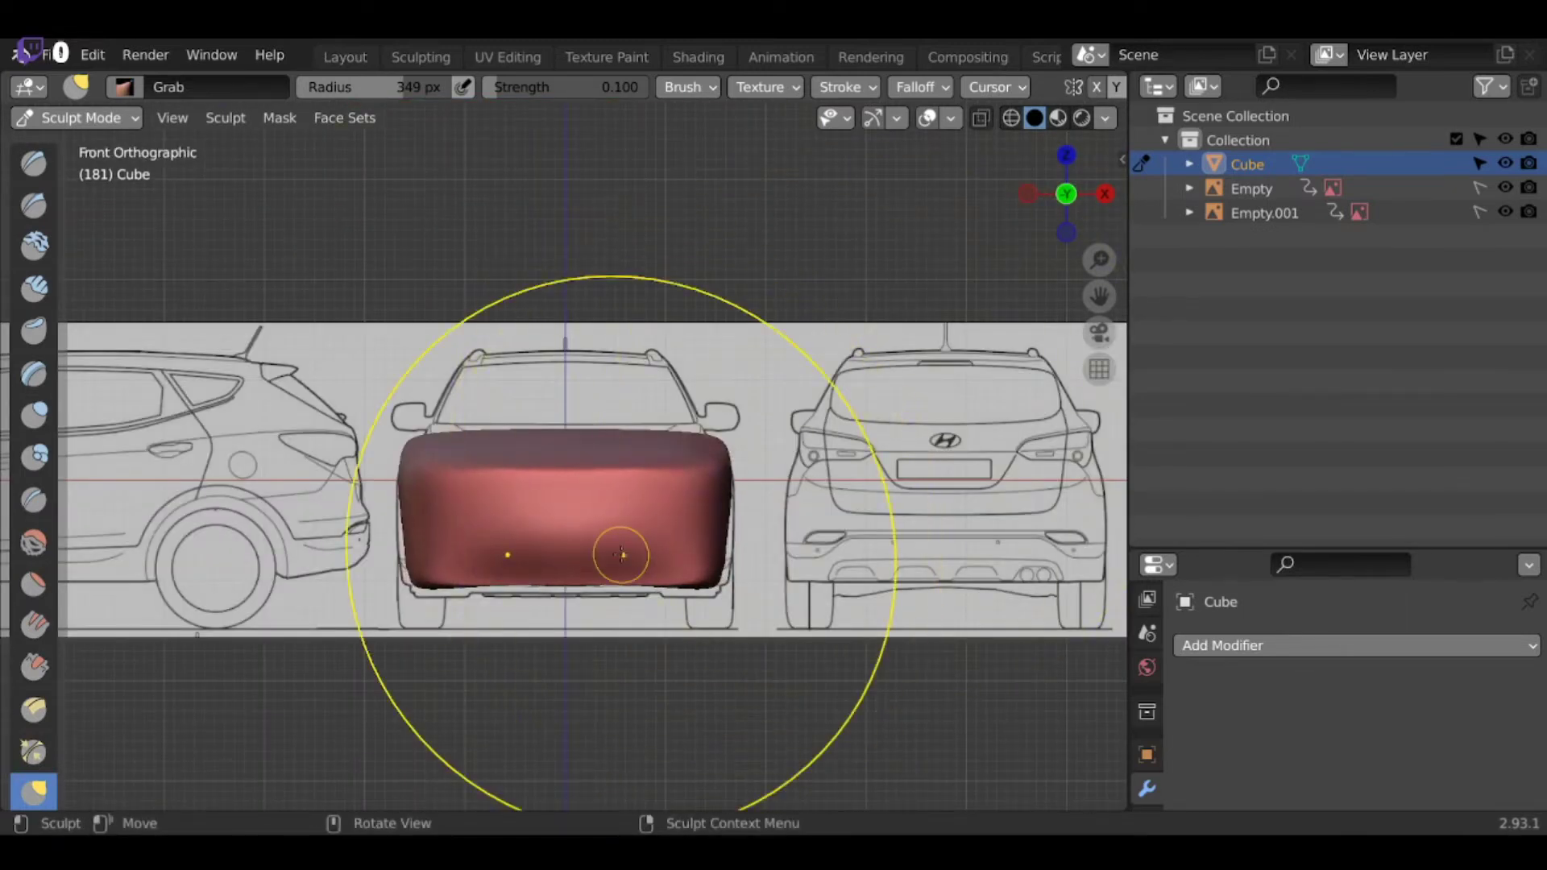
middle_drag(592, 447, 798, 363)
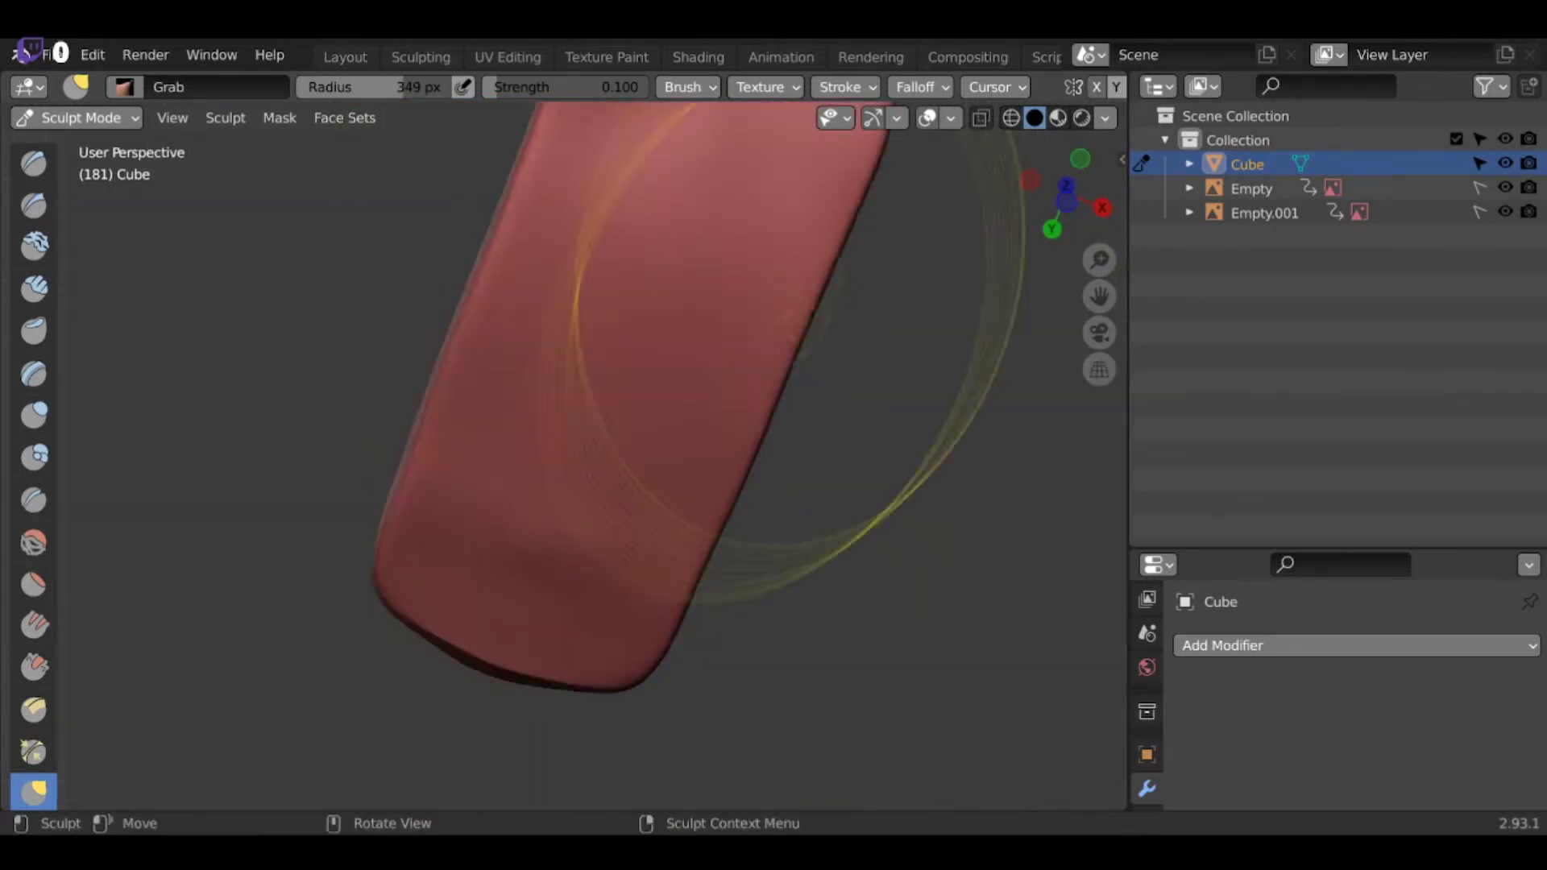
middle_drag(597, 468, 467, 773)
key(KP_3)
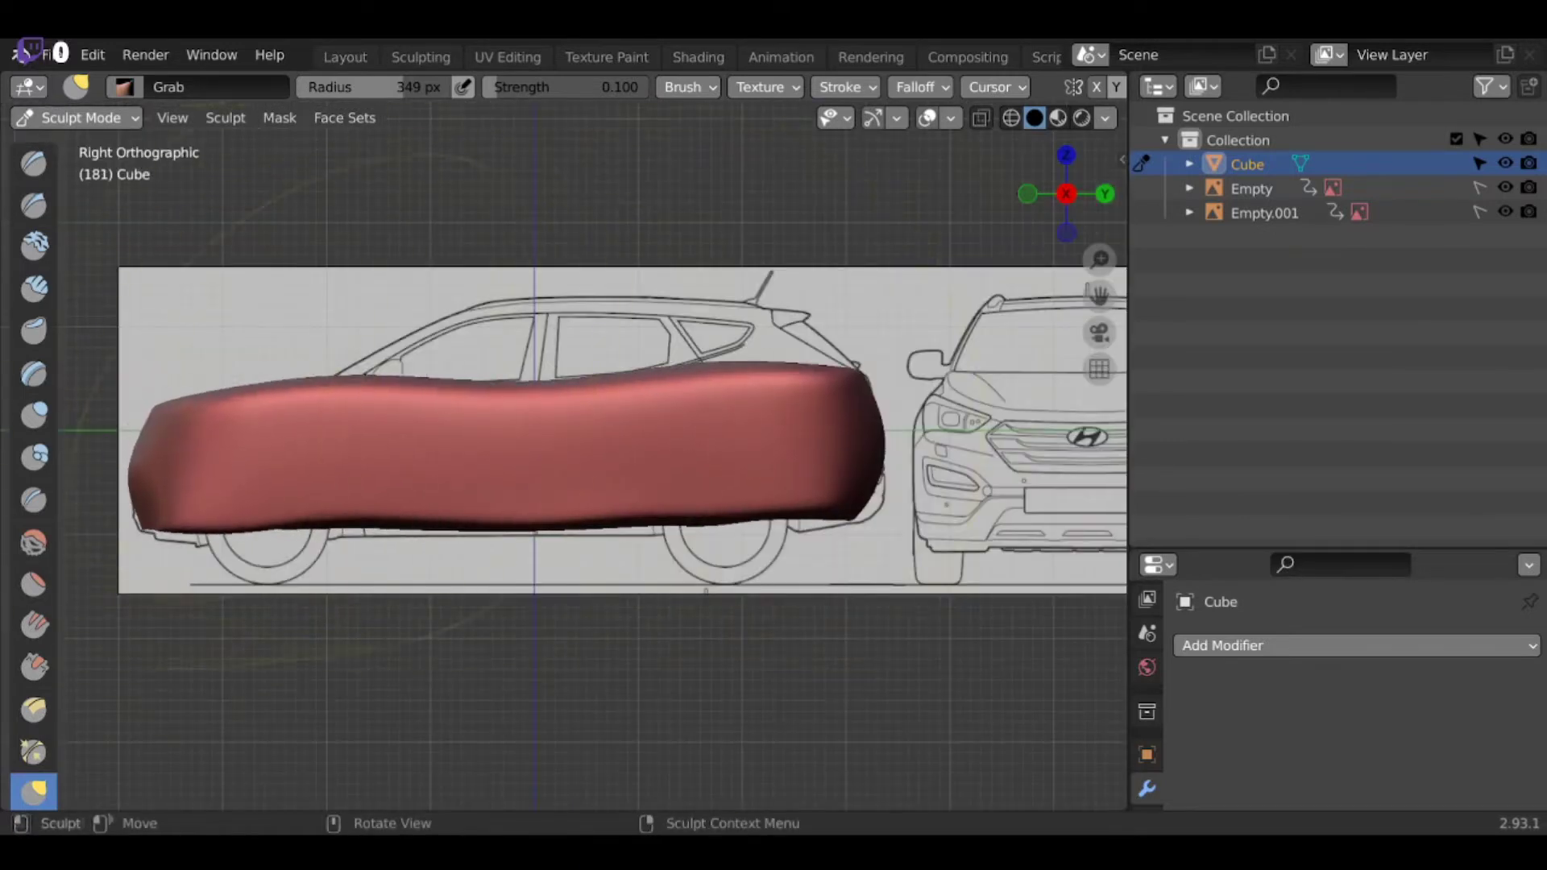
middle_drag(606, 487, 621, 685)
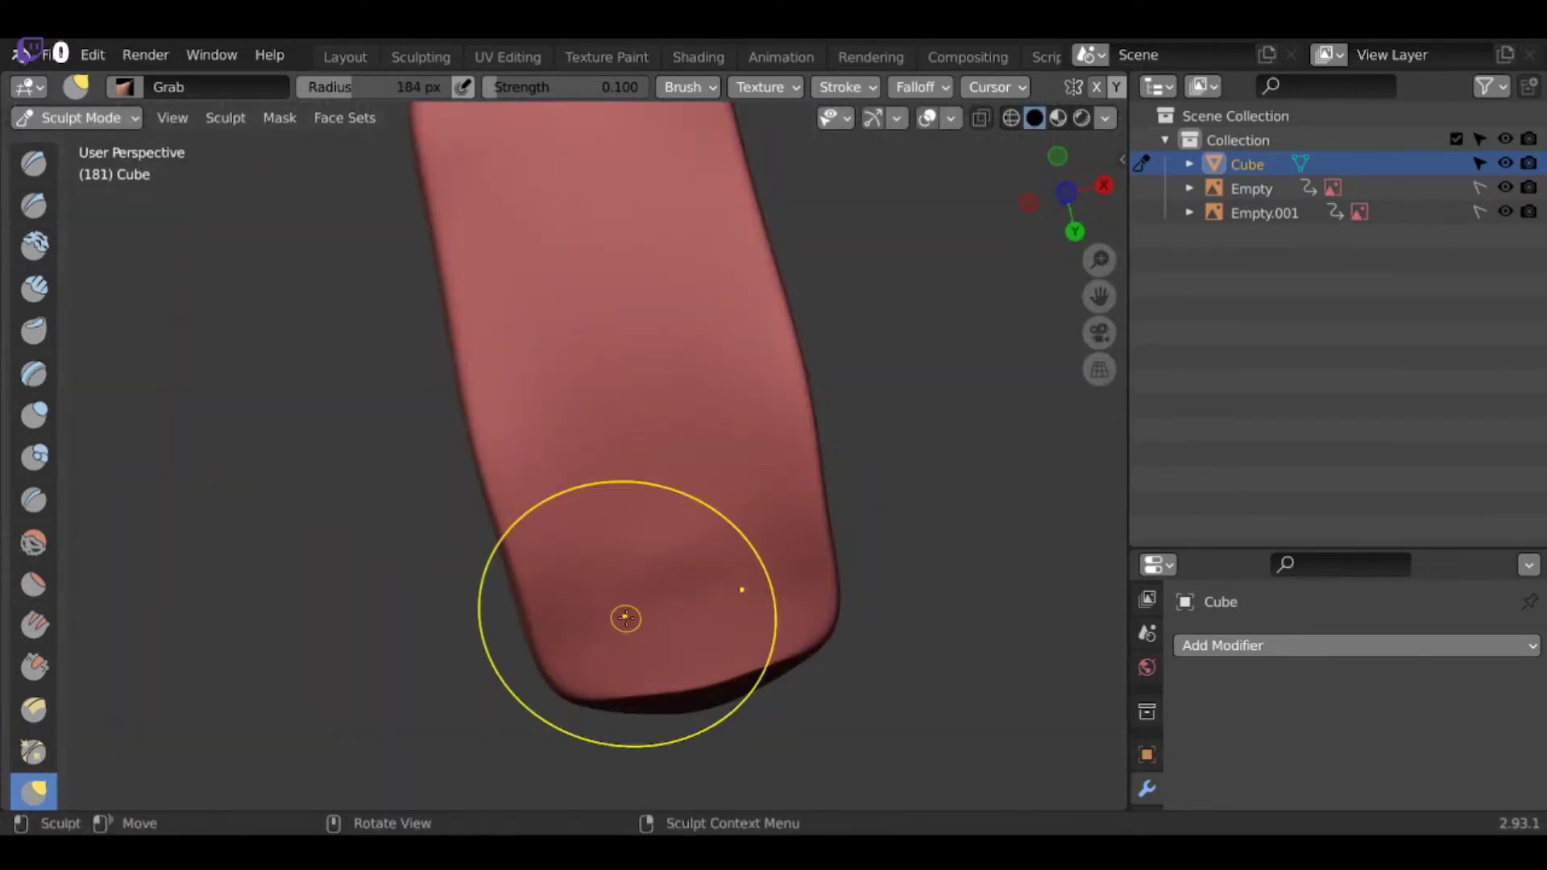
middle_drag(621, 483, 483, 362)
Paint masks over the wheel positions on the block.
key(m)
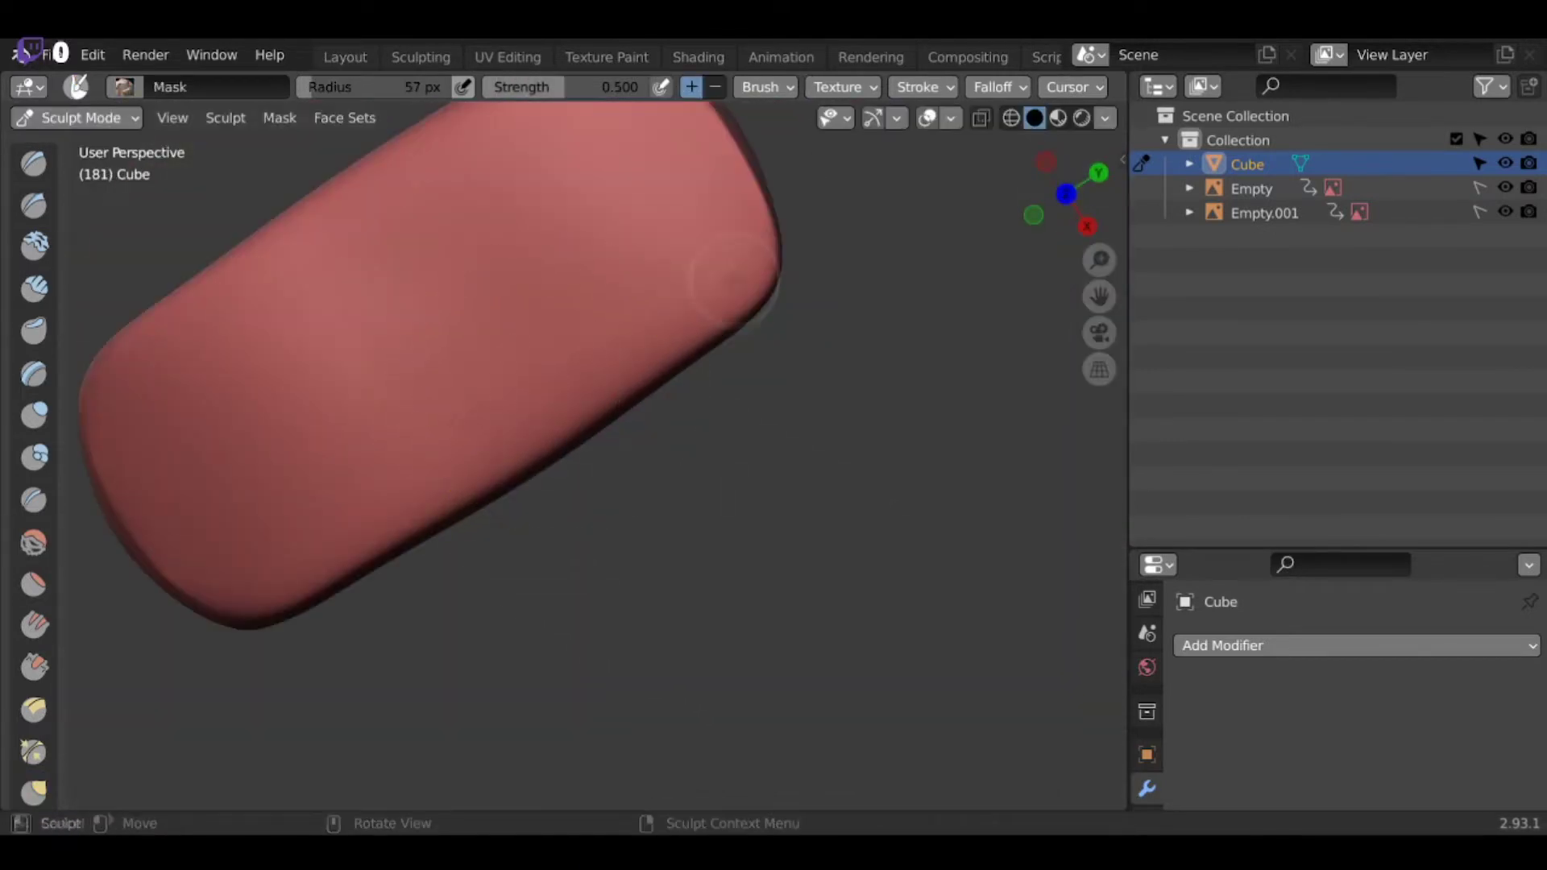
drag(467, 338, 676, 242)
middle_drag(547, 242, 564, 254)
mouse_move(564, 443)
middle_down()
mouse_move(516, 419)
mouse_move(373, 507)
mouse_move(559, 615)
mouse_move(330, 564)
middle_up()
Grab-sculpt the narrow end into a rounded, tapered shape, checking front and side views.
key(g)
key(KP_1)
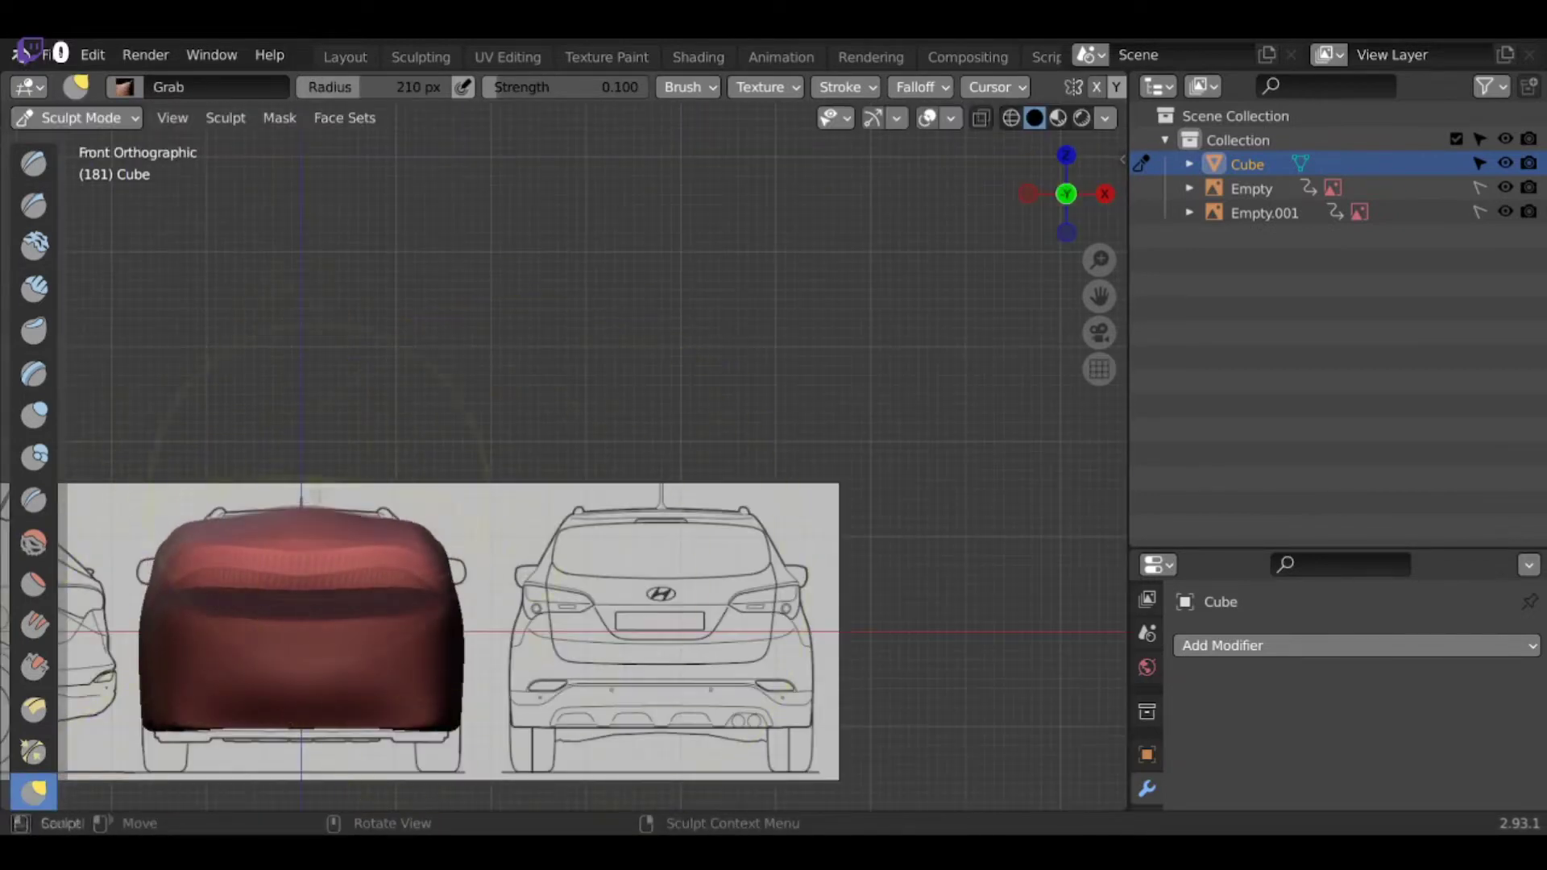
scroll(209, 753, up, 3)
key(KP_3)
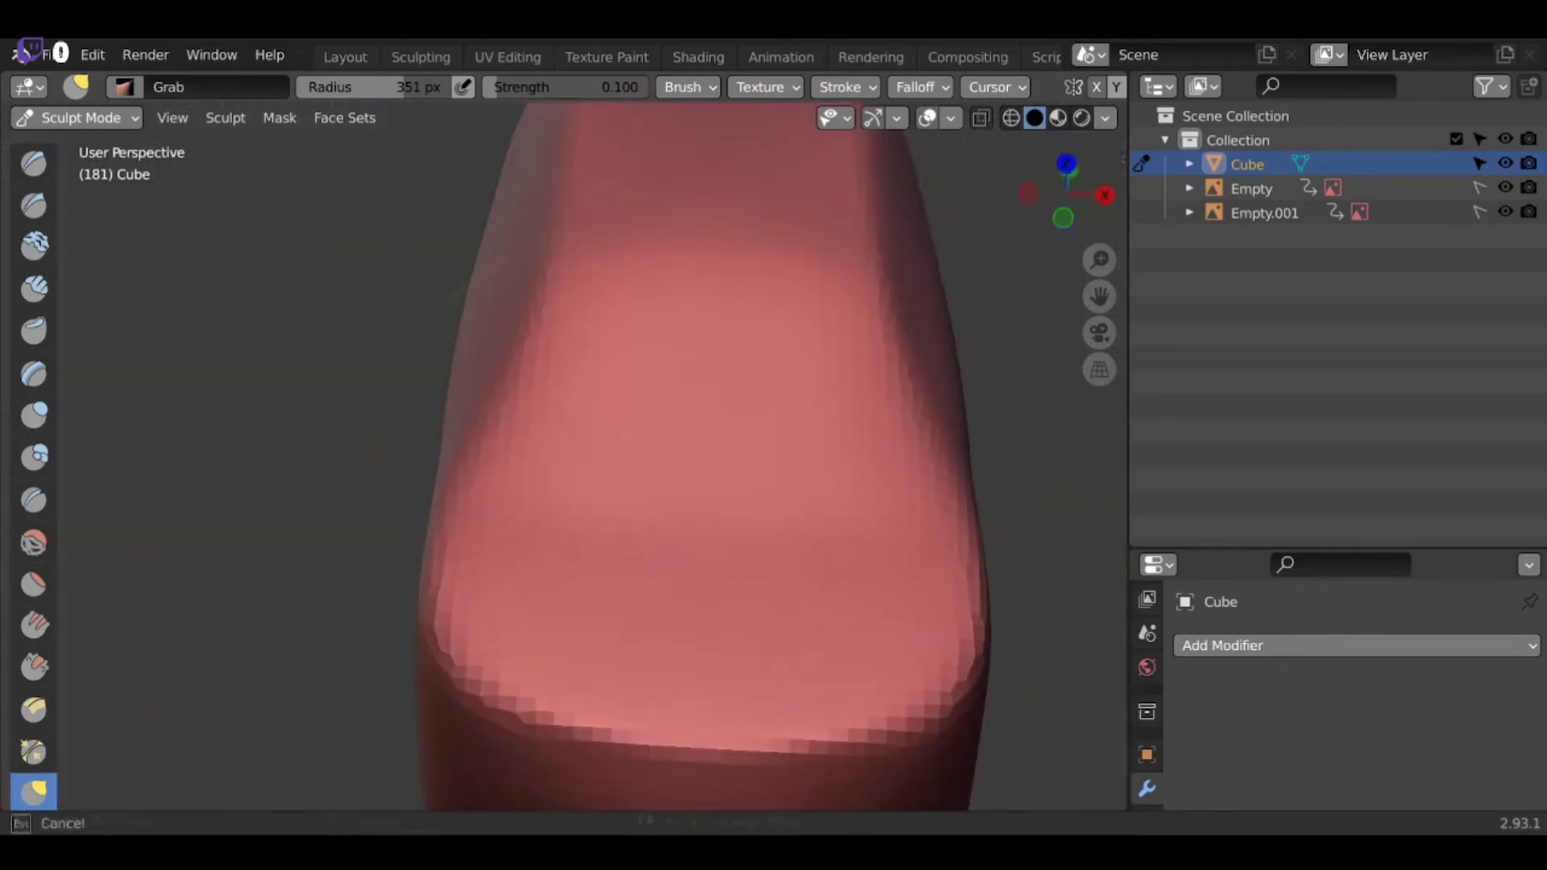
scroll(564, 86, down, 5)
click(992, 86)
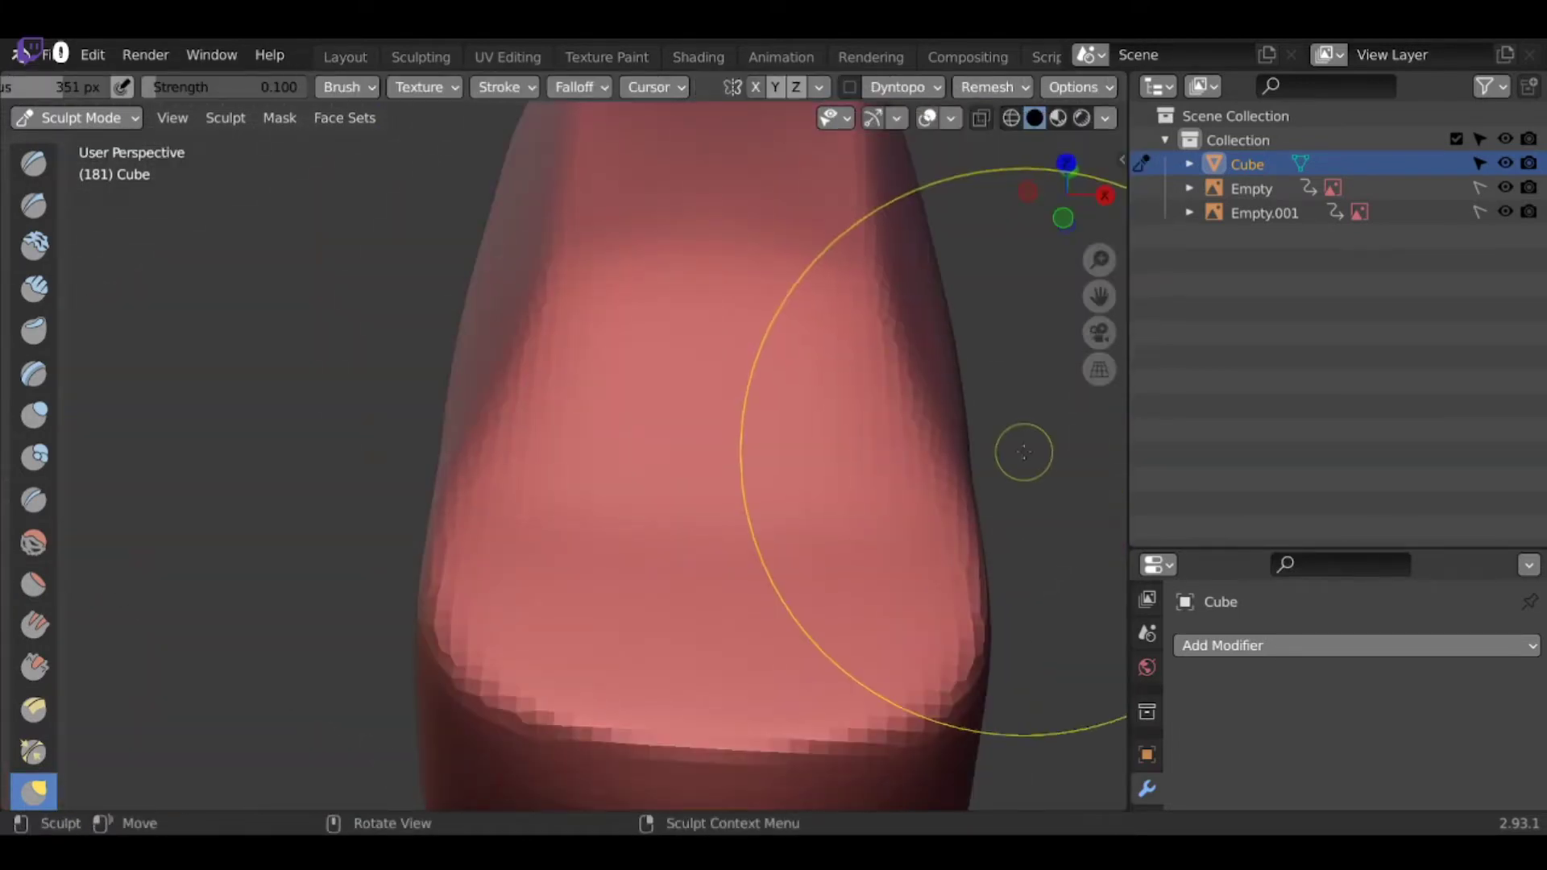
click(993, 86)
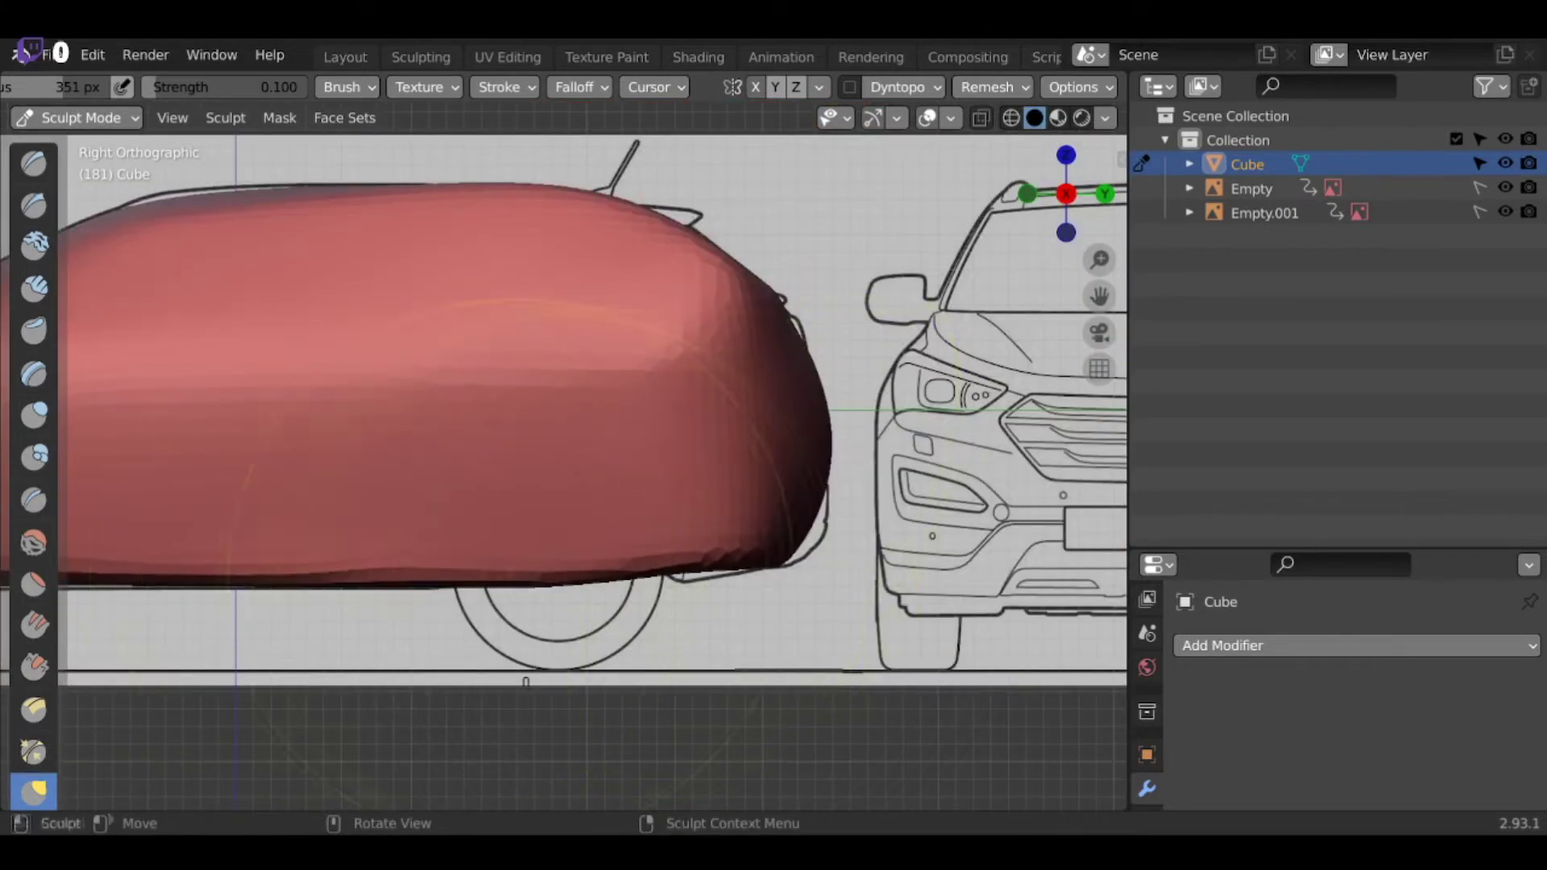
key(x)
key(f)
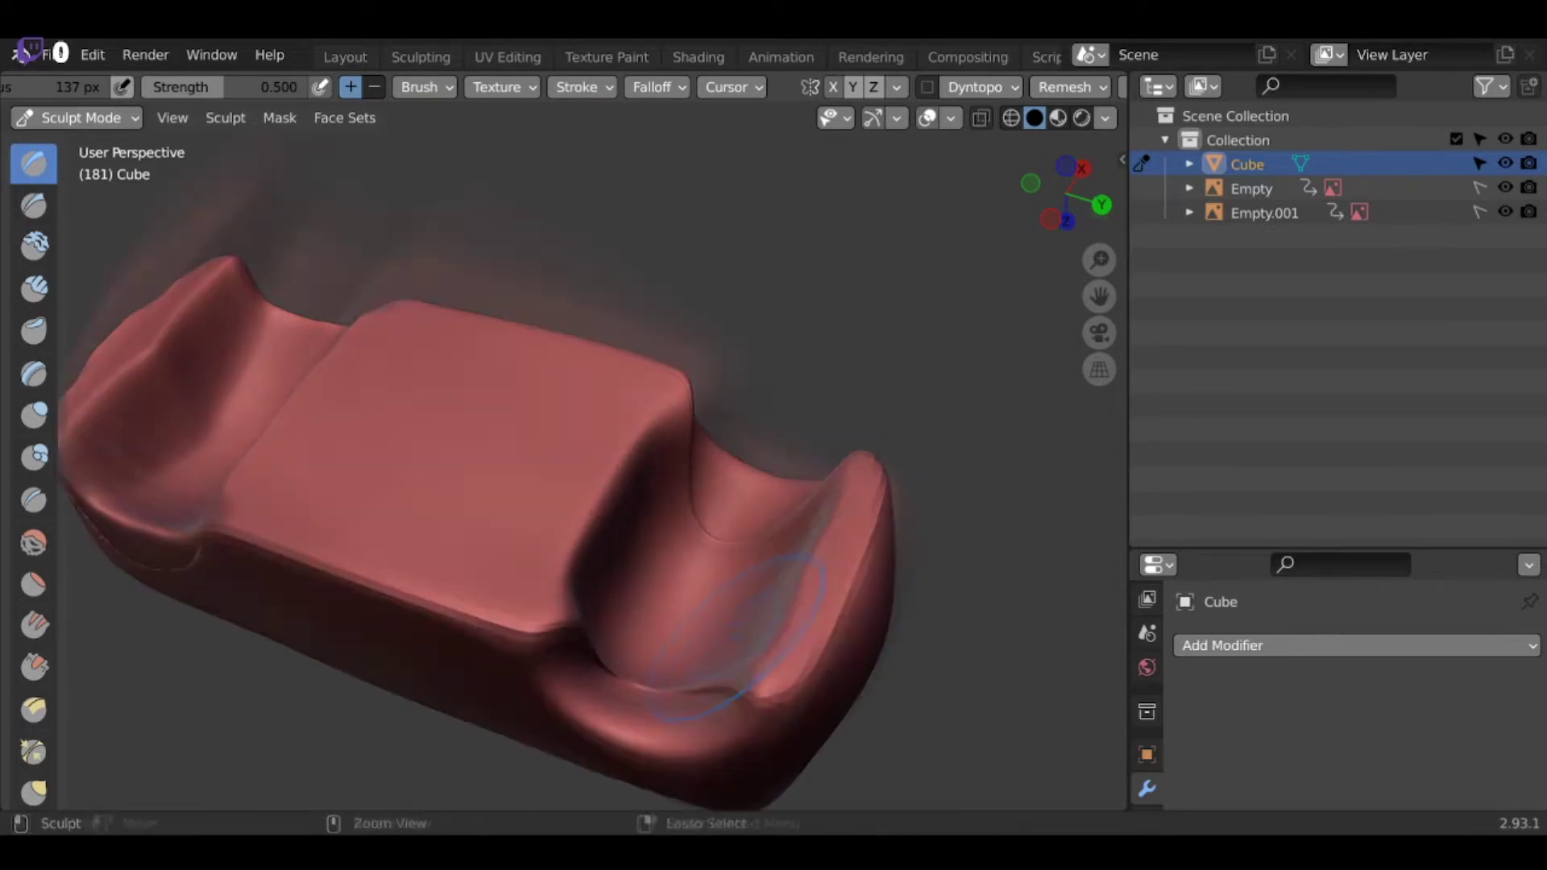
Inspect the sculpted body and its wheel-arch hollows, then return to Object Mode.
mouse_move(665, 627)
middle_down()
mouse_move(415, 569)
mouse_move(483, 564)
mouse_move(599, 445)
mouse_move(427, 542)
middle_up()
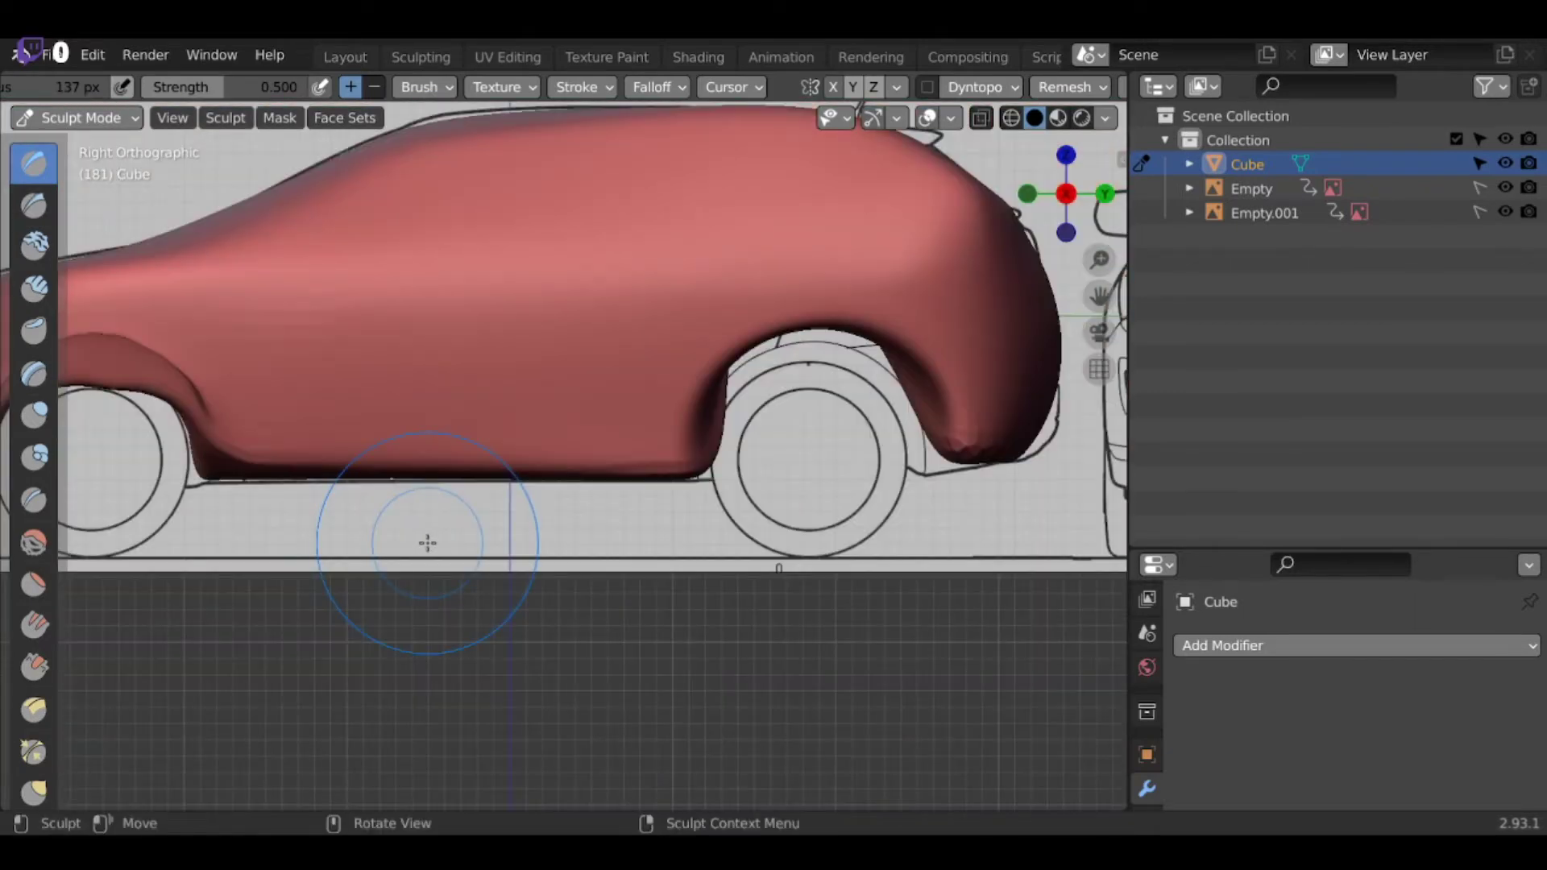
key(ctrl+Tab)
key(shift+a)
Add a cylinder and rotate it sideways to serve as a wheel.
click(569, 469)
key(r)
key(g)
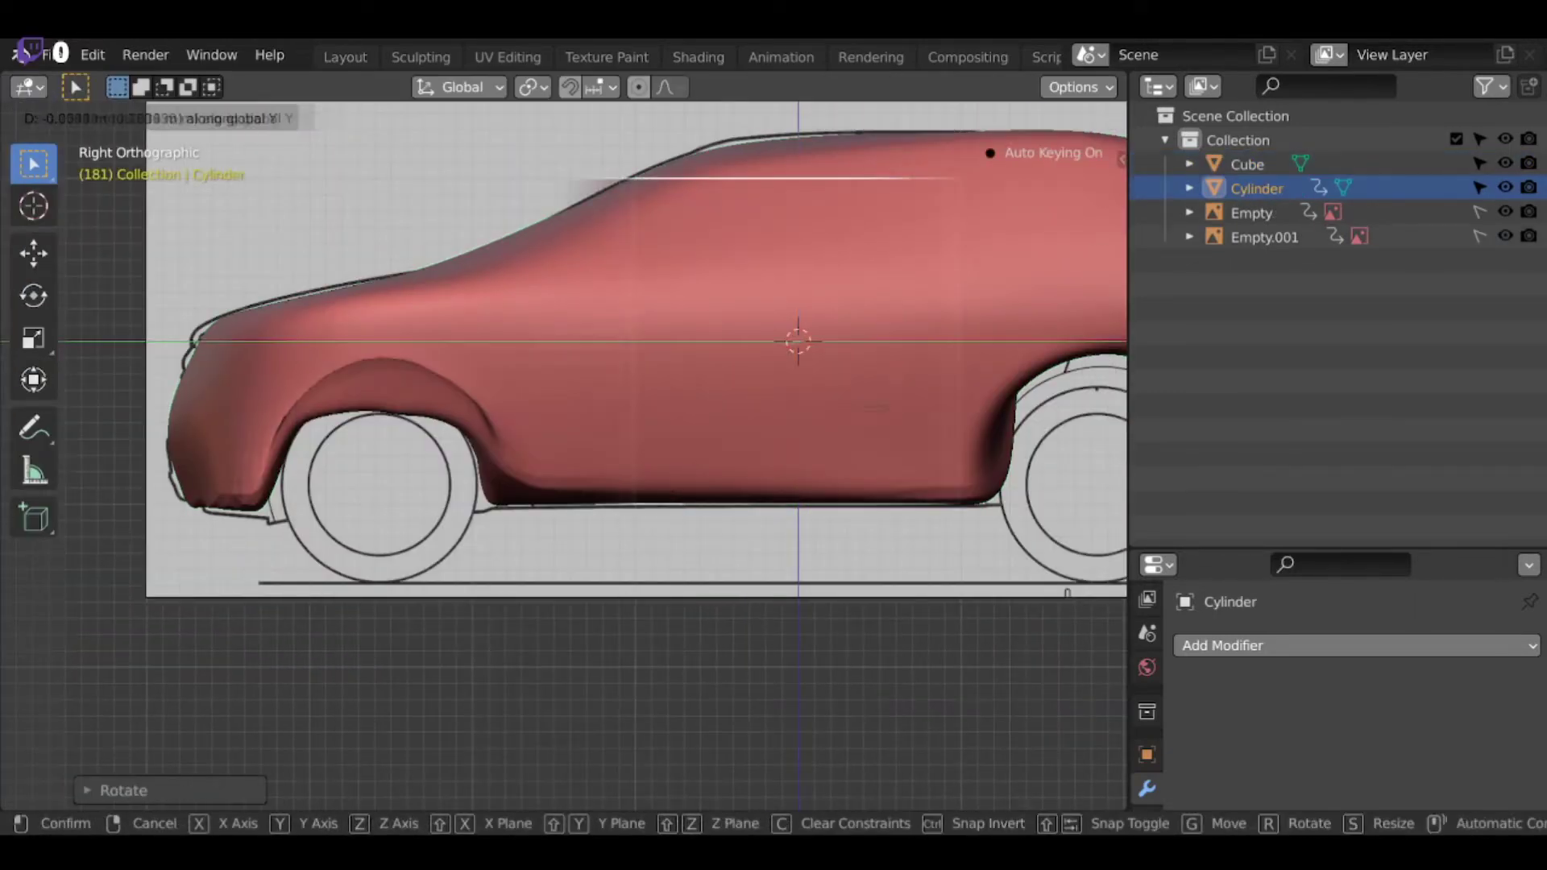
click(242, 363)
key(Tab)
key(alt+z)
scroll(385, 598, up, 3)
Size and place the cylinder on the front wheel and add a Mirror modifier.
key(s)
click(342, 457)
key(g)
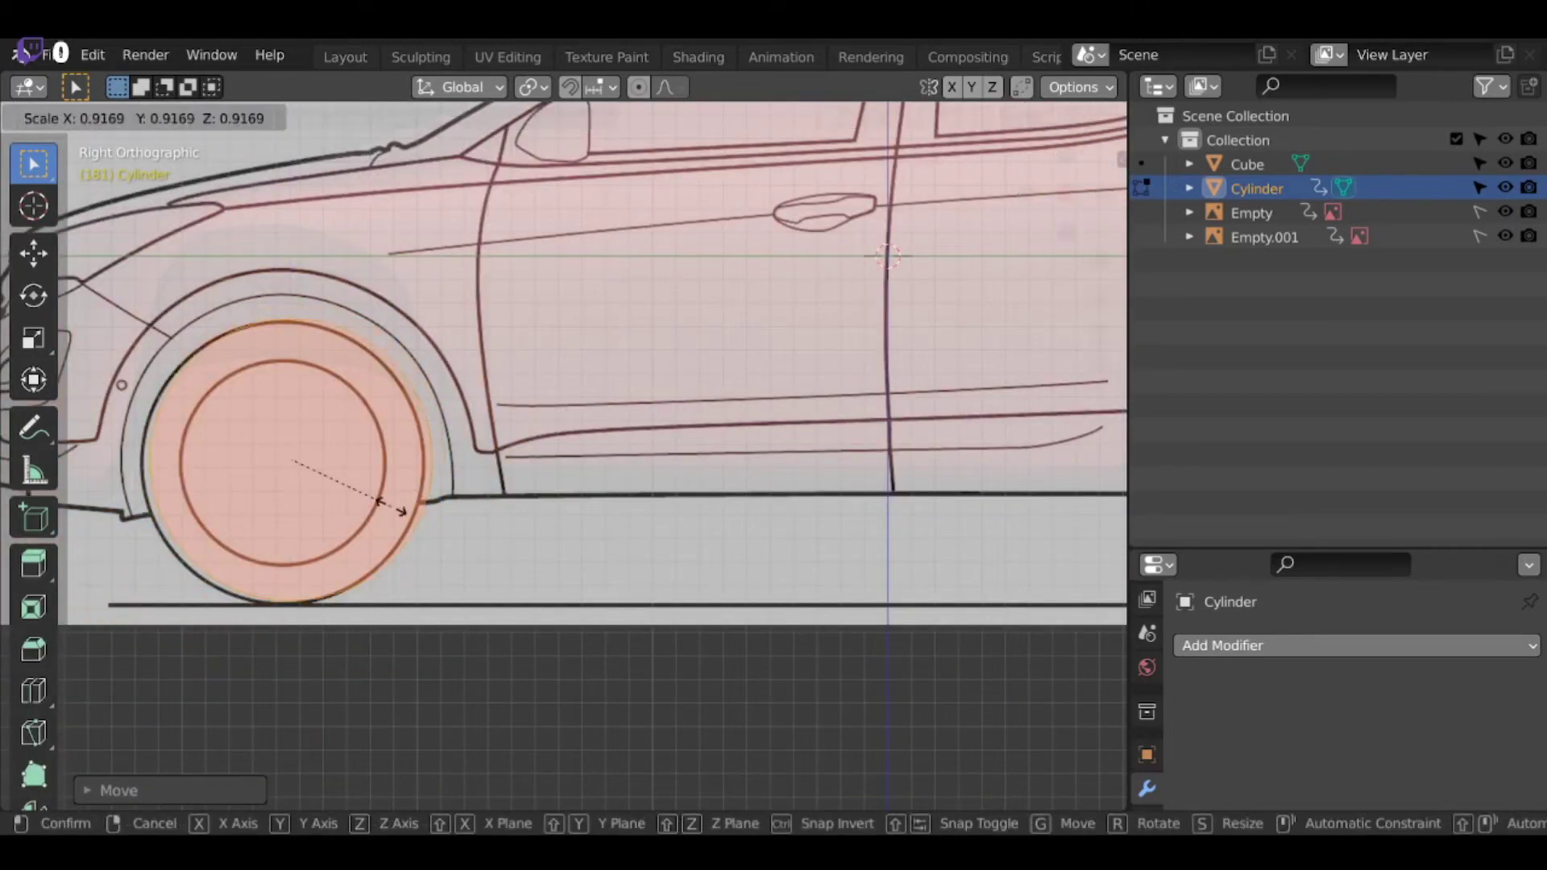
key(KP_1)
key(g)
key(s)
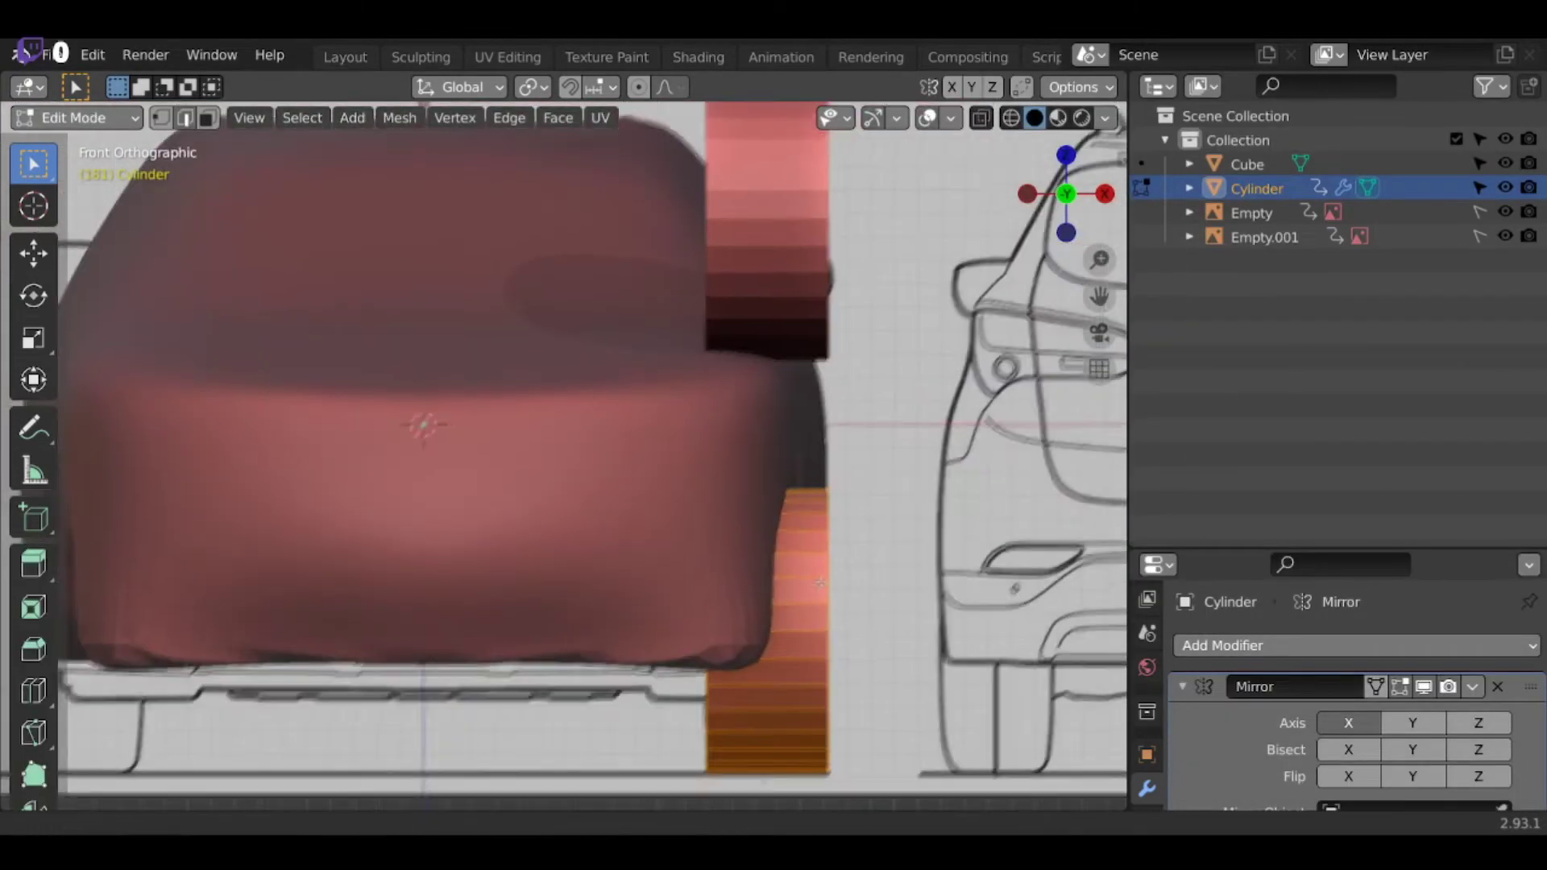
click(756, 737)
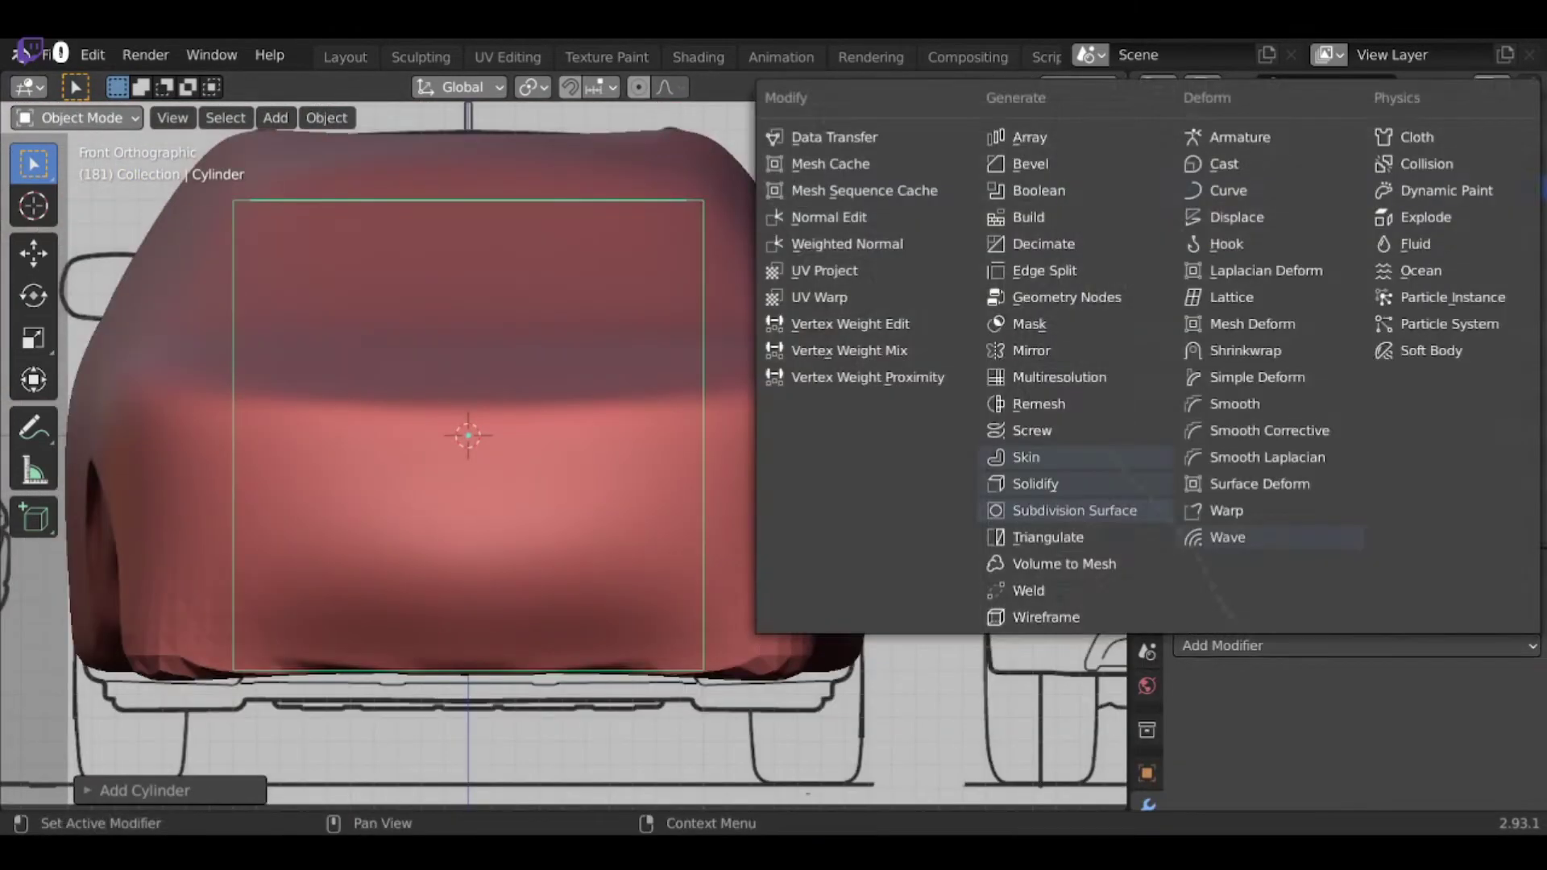
Narrow the wheel's width to match the front blueprint.
key(Tab)
key(s)
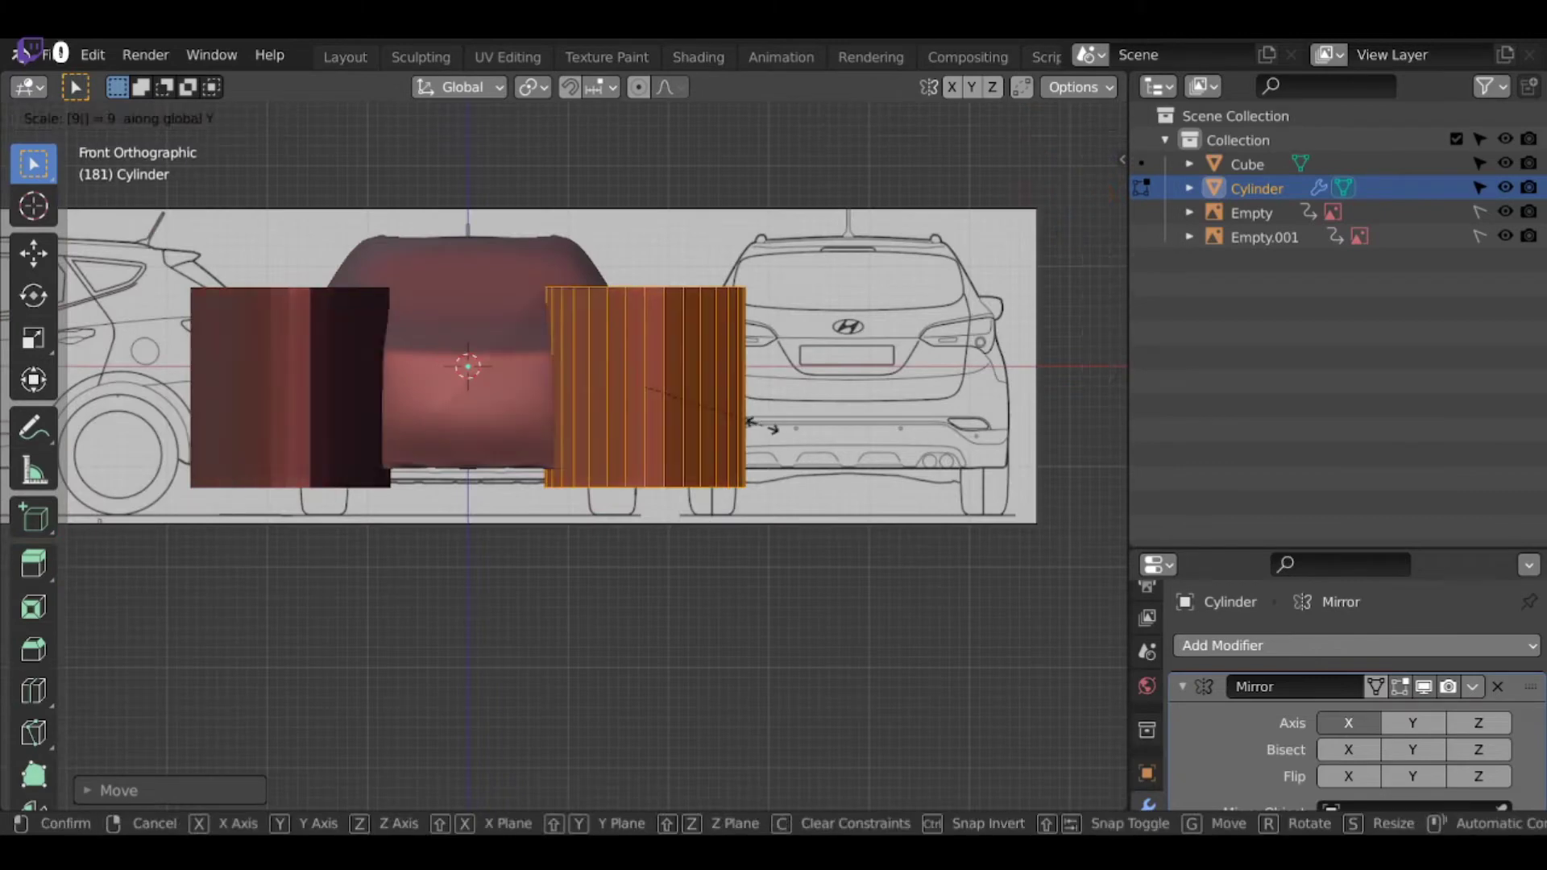
middle_drag(731, 556, 677, 484)
key(s)
key(KP_1)
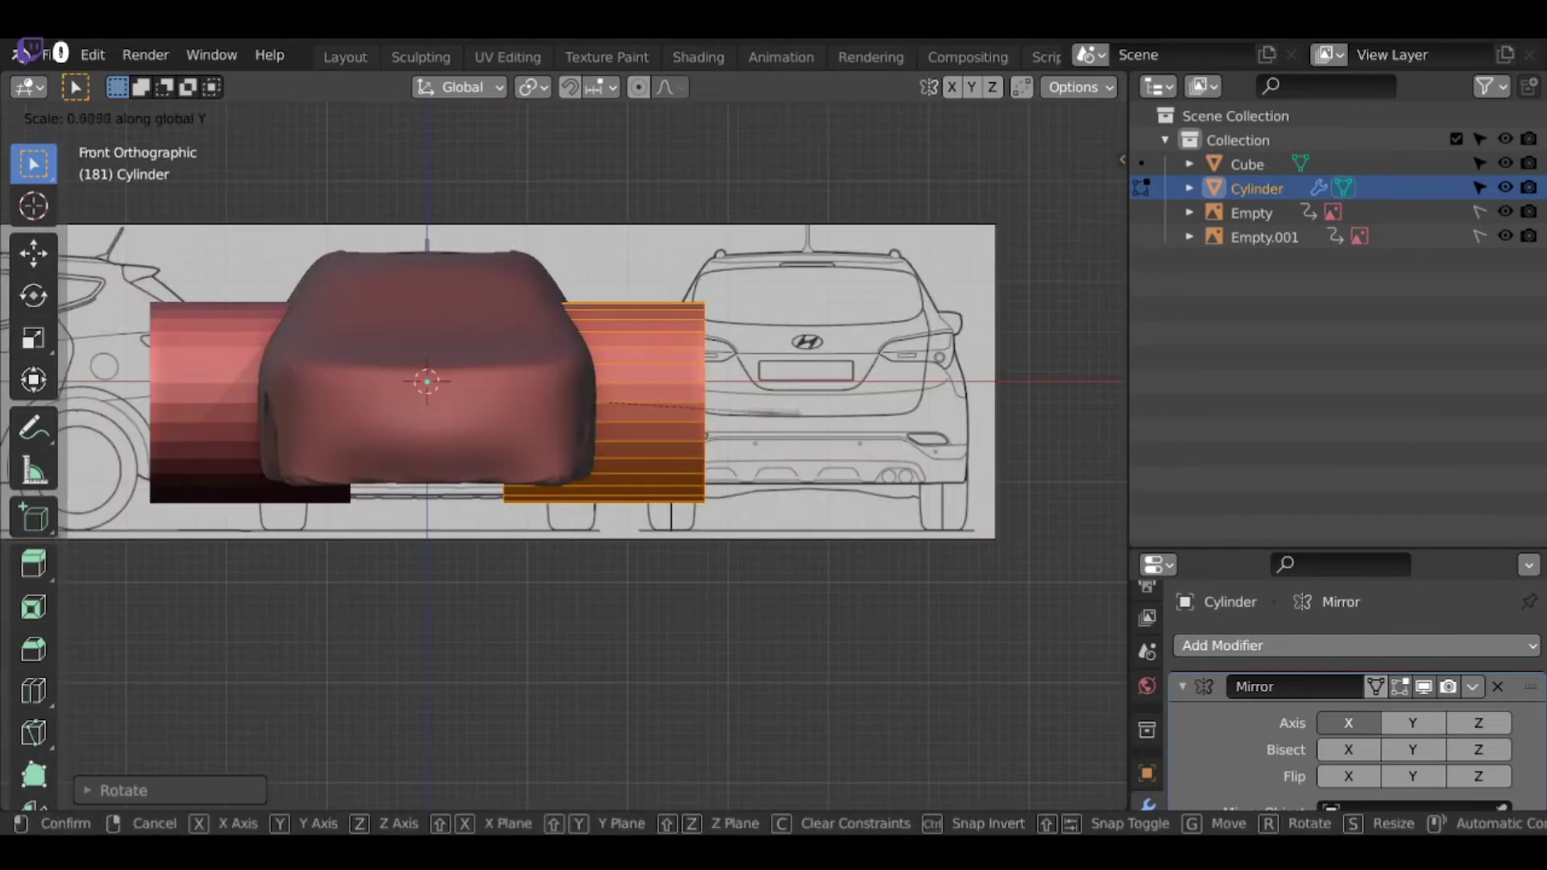
click(707, 506)
Set the wheel's height, then duplicate it and slide the copy to the rear wheel.
key(g)
key(KP_3)
key(z)
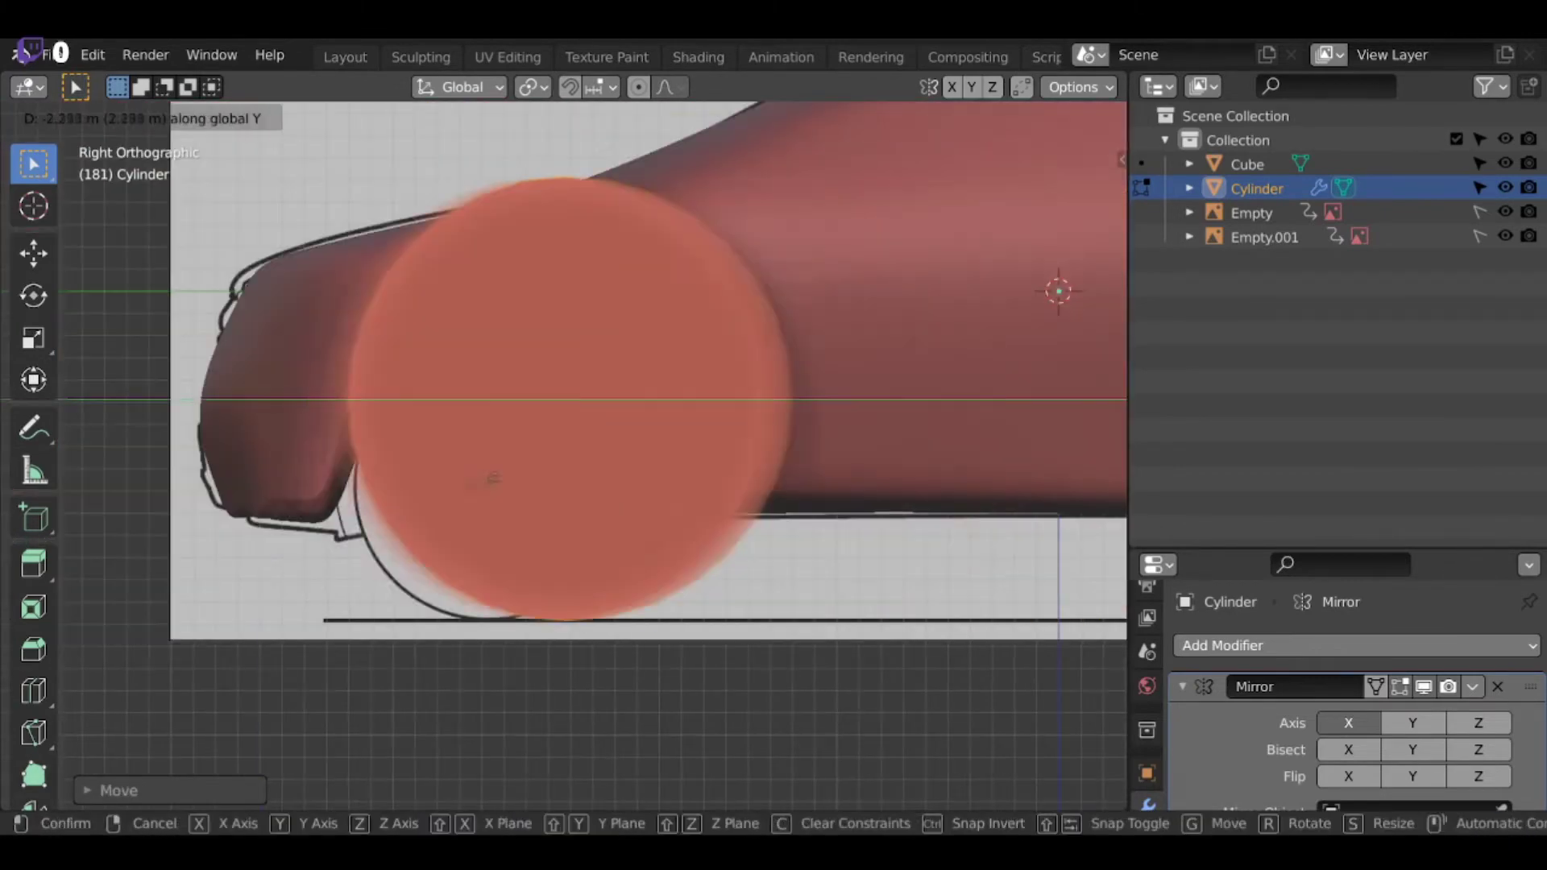
click(566, 460)
key(KP_1)
key(g)
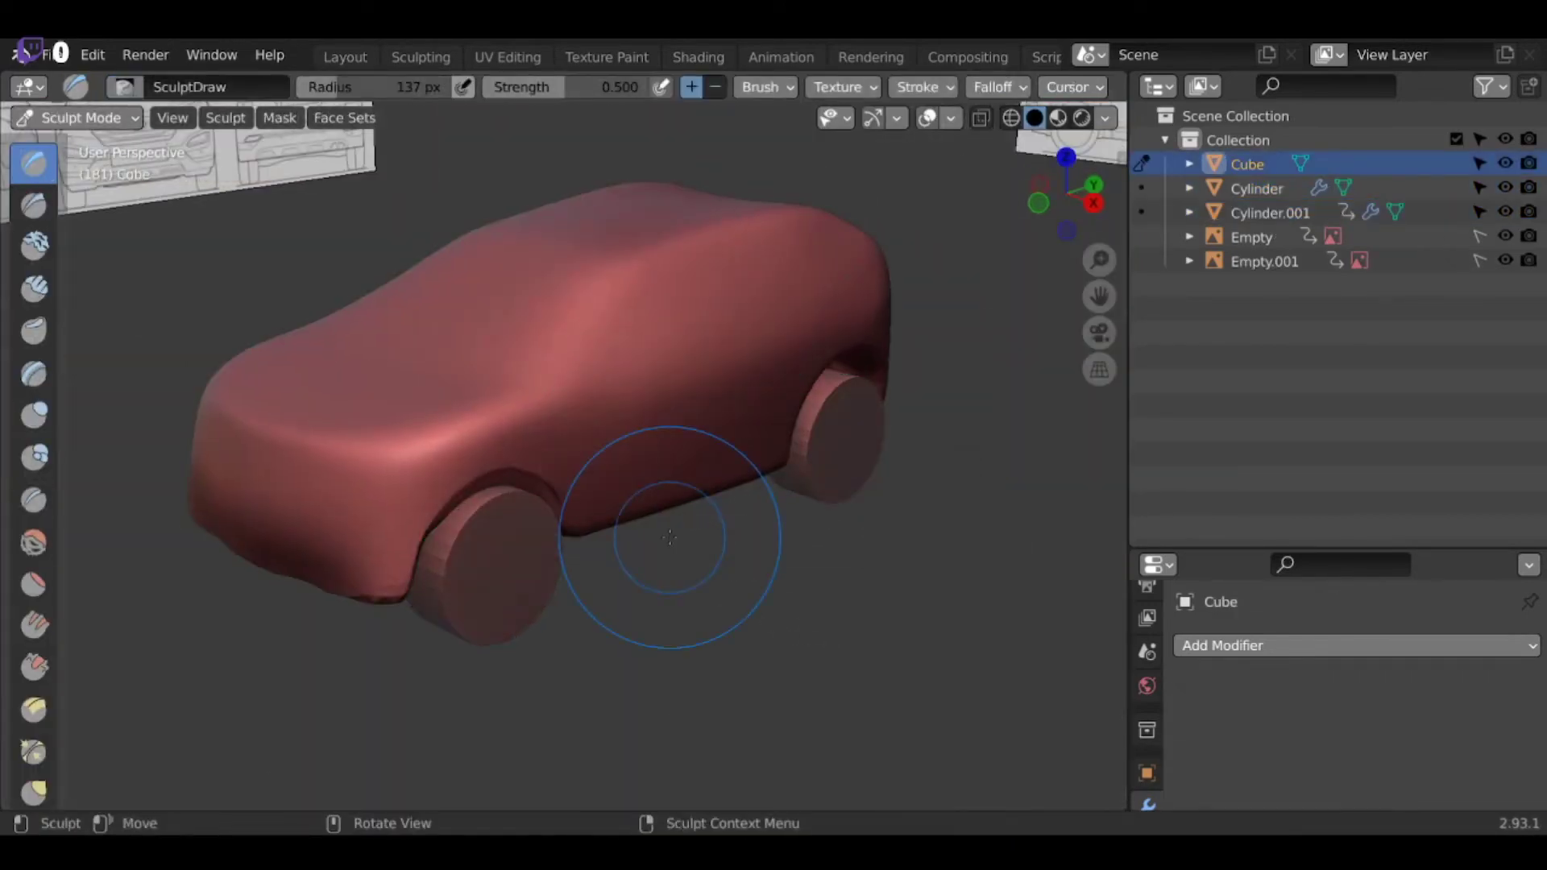
key(KP_3)
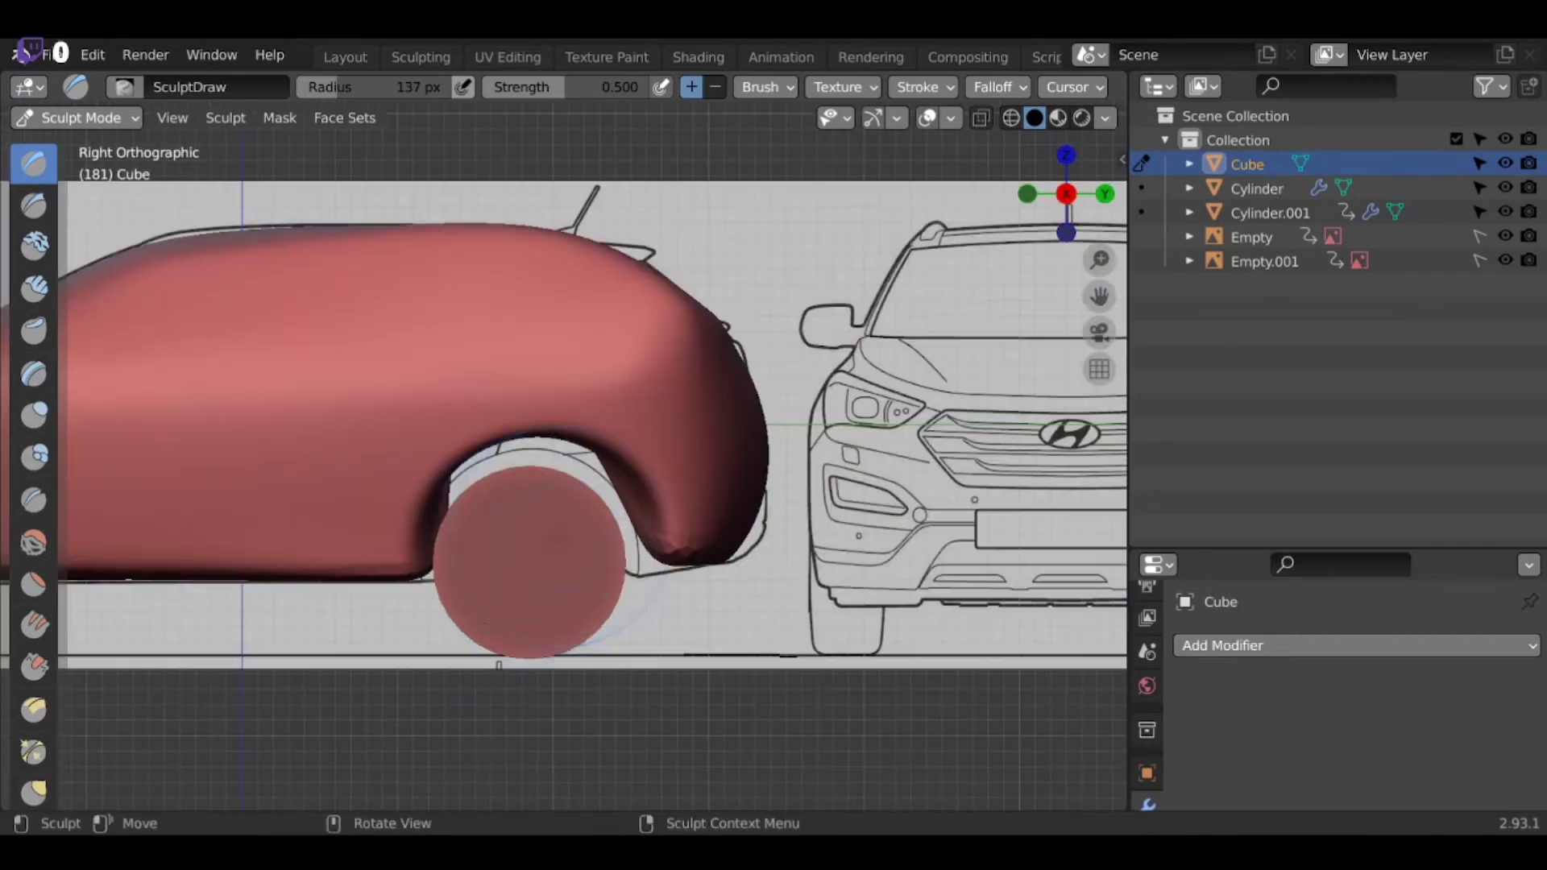
Pull the body's front end around the front wheel with the Grab and Clay Strips brushes.
key(g)
middle_drag(483, 556, 580, 469)
key(KP_3)
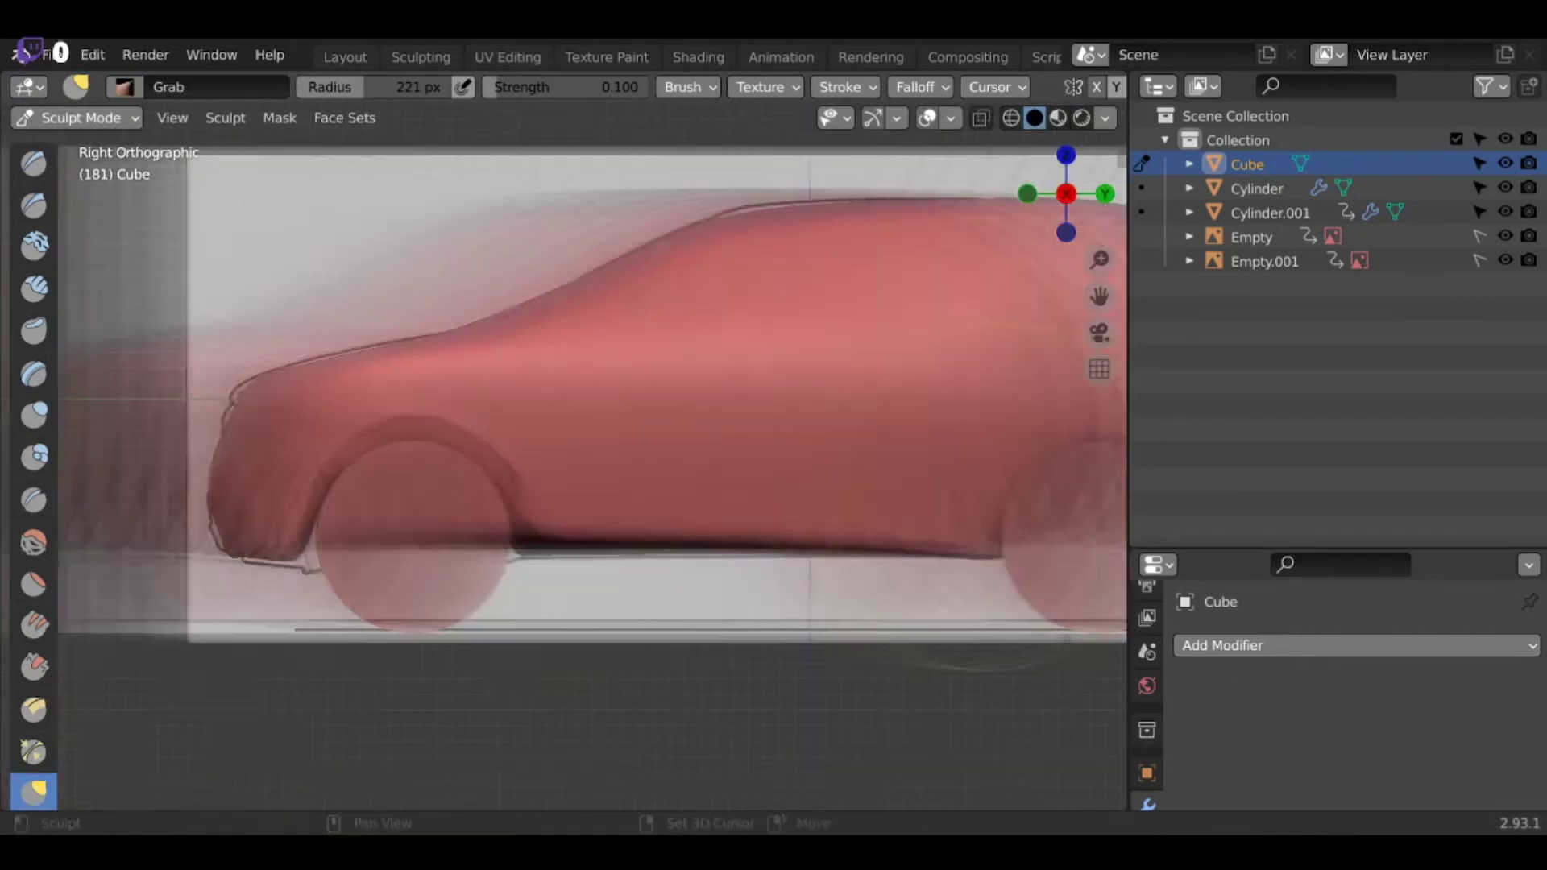
mouse_move(449, 449)
shift+middle_down()
mouse_move(242, 449)
mouse_move(580, 402)
mouse_move(656, 500)
shift+middle_up()
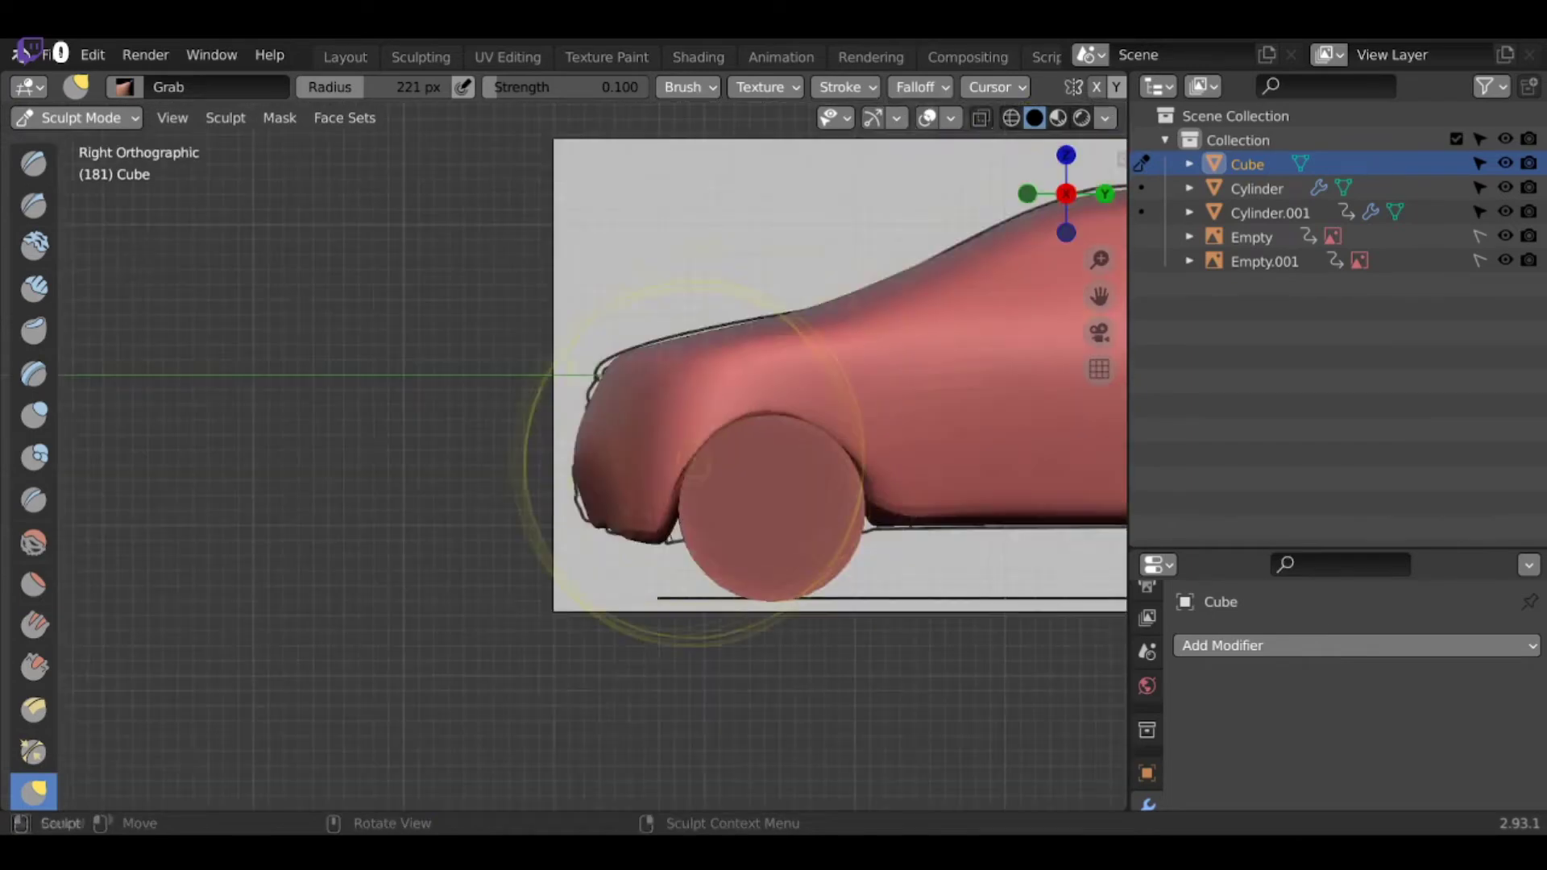
key(c)
mouse_move(585, 439)
middle_down()
mouse_move(645, 402)
mouse_move(586, 439)
mouse_move(808, 489)
middle_up()
scroll(586, 439, up, 2)
key(g)
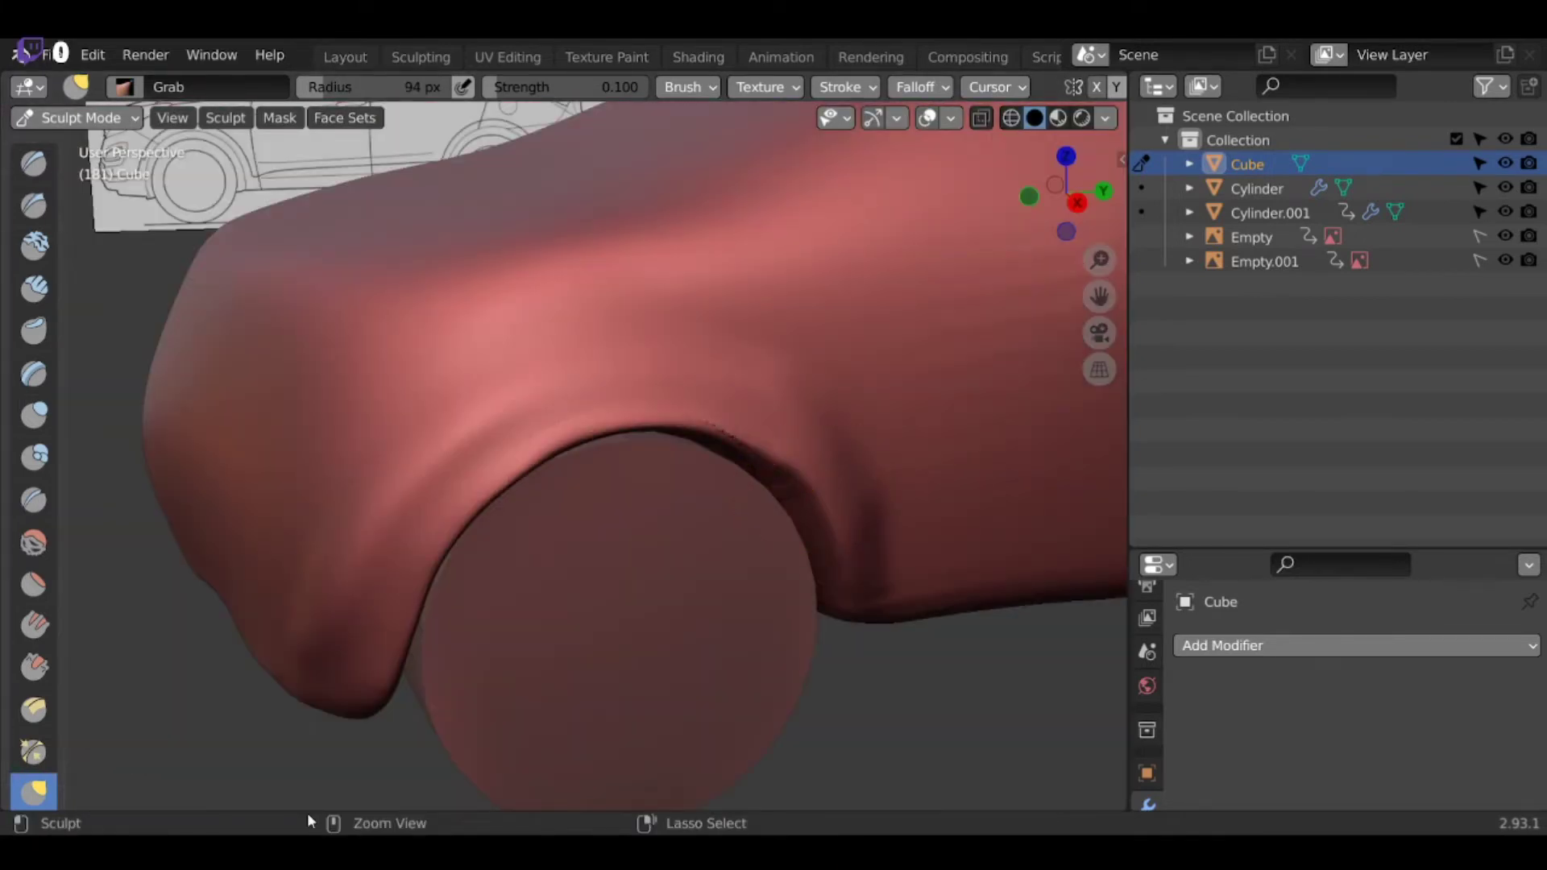
scroll(564, 451, up, 6)
Build a raised fender ridge along the front wheel arch with Clay Strips.
key(c)
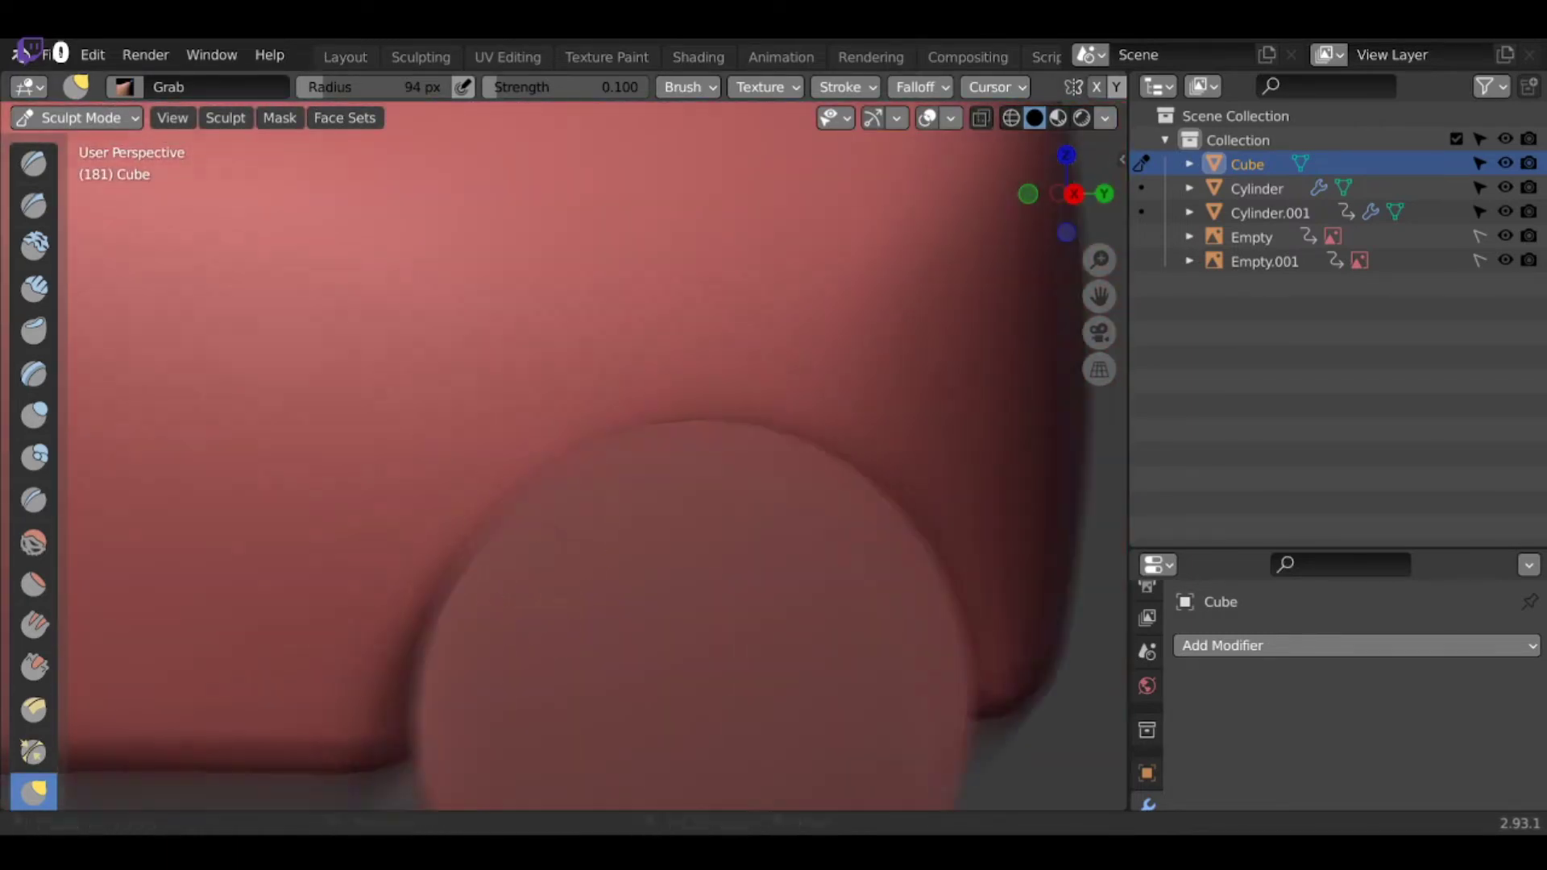
drag(661, 375, 387, 685)
middle_drag(564, 451, 612, 403)
drag(451, 355, 805, 241)
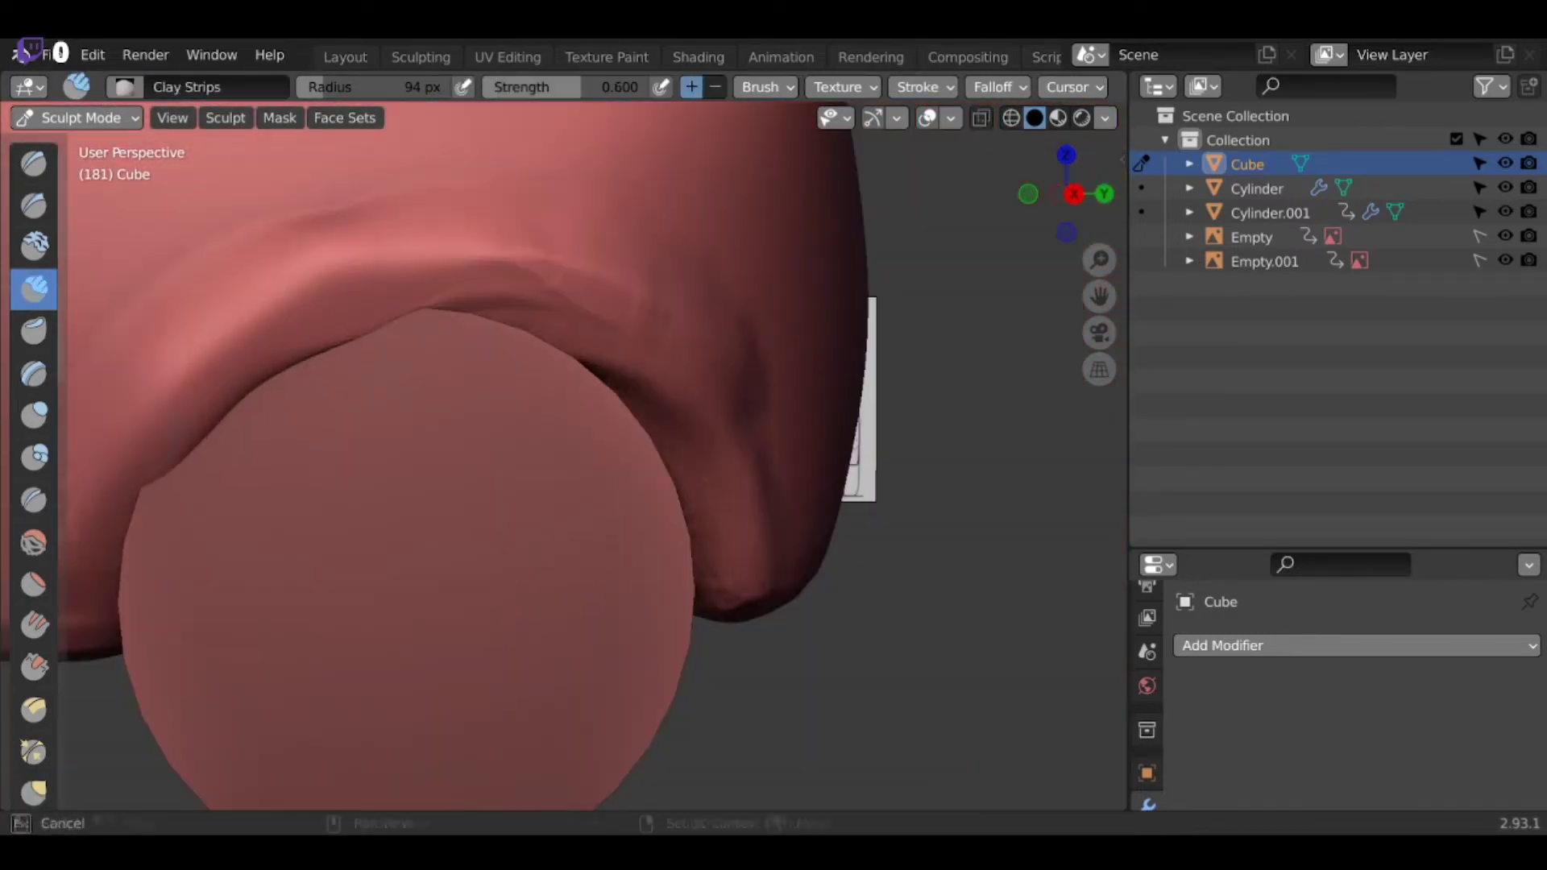
Crease the front arch rim and pull its edge outward with Grab in side view.
scroll(564, 483, up, 3)
key(shift+c)
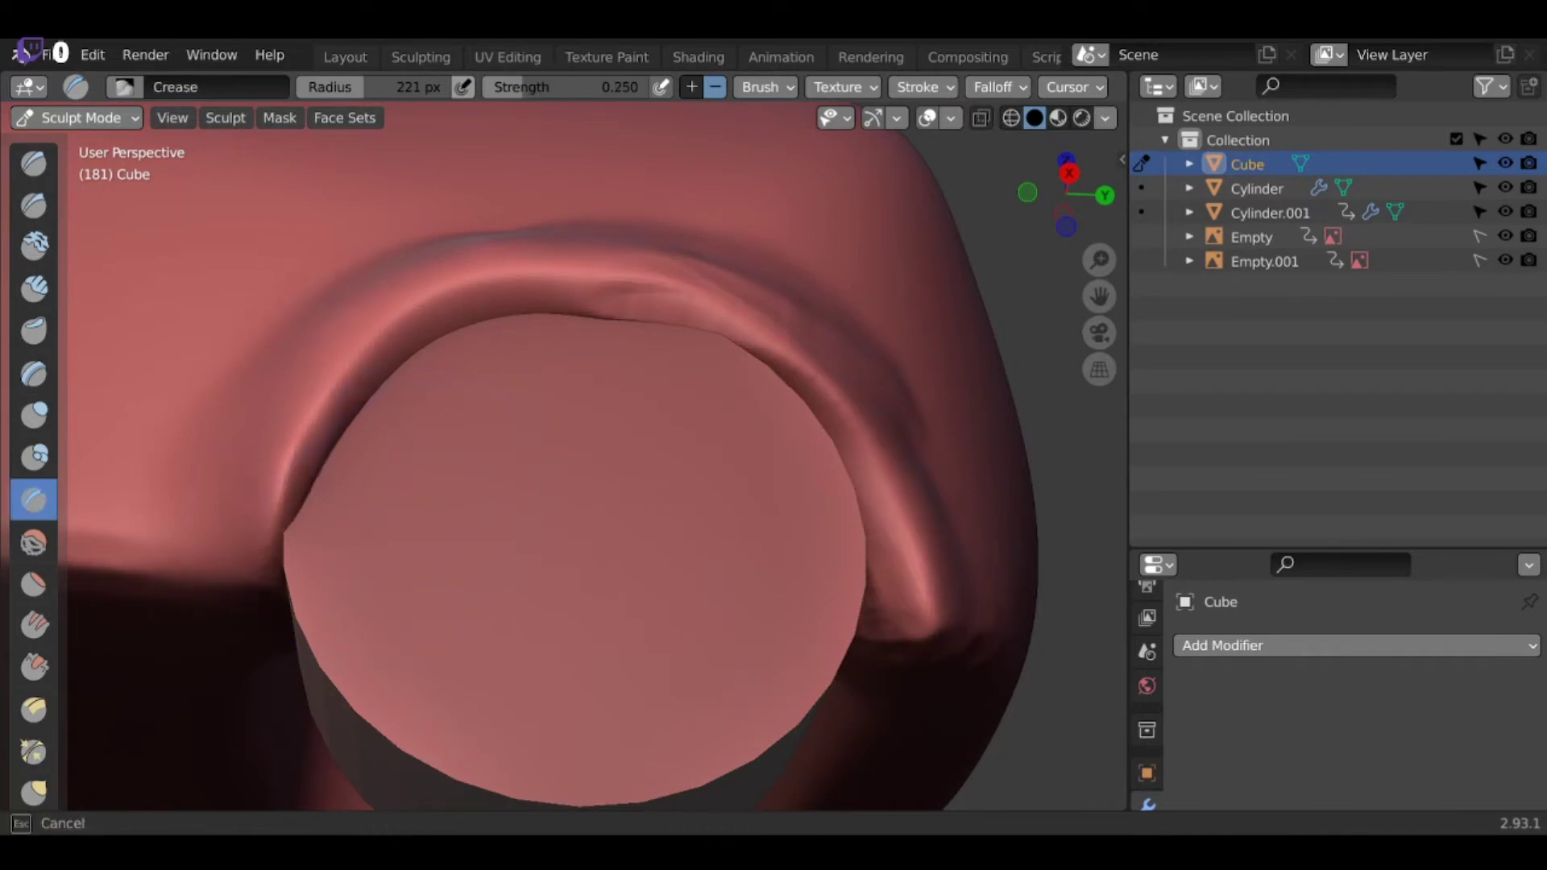
key(KP_3)
key(g)
drag(298, 451, 250, 435)
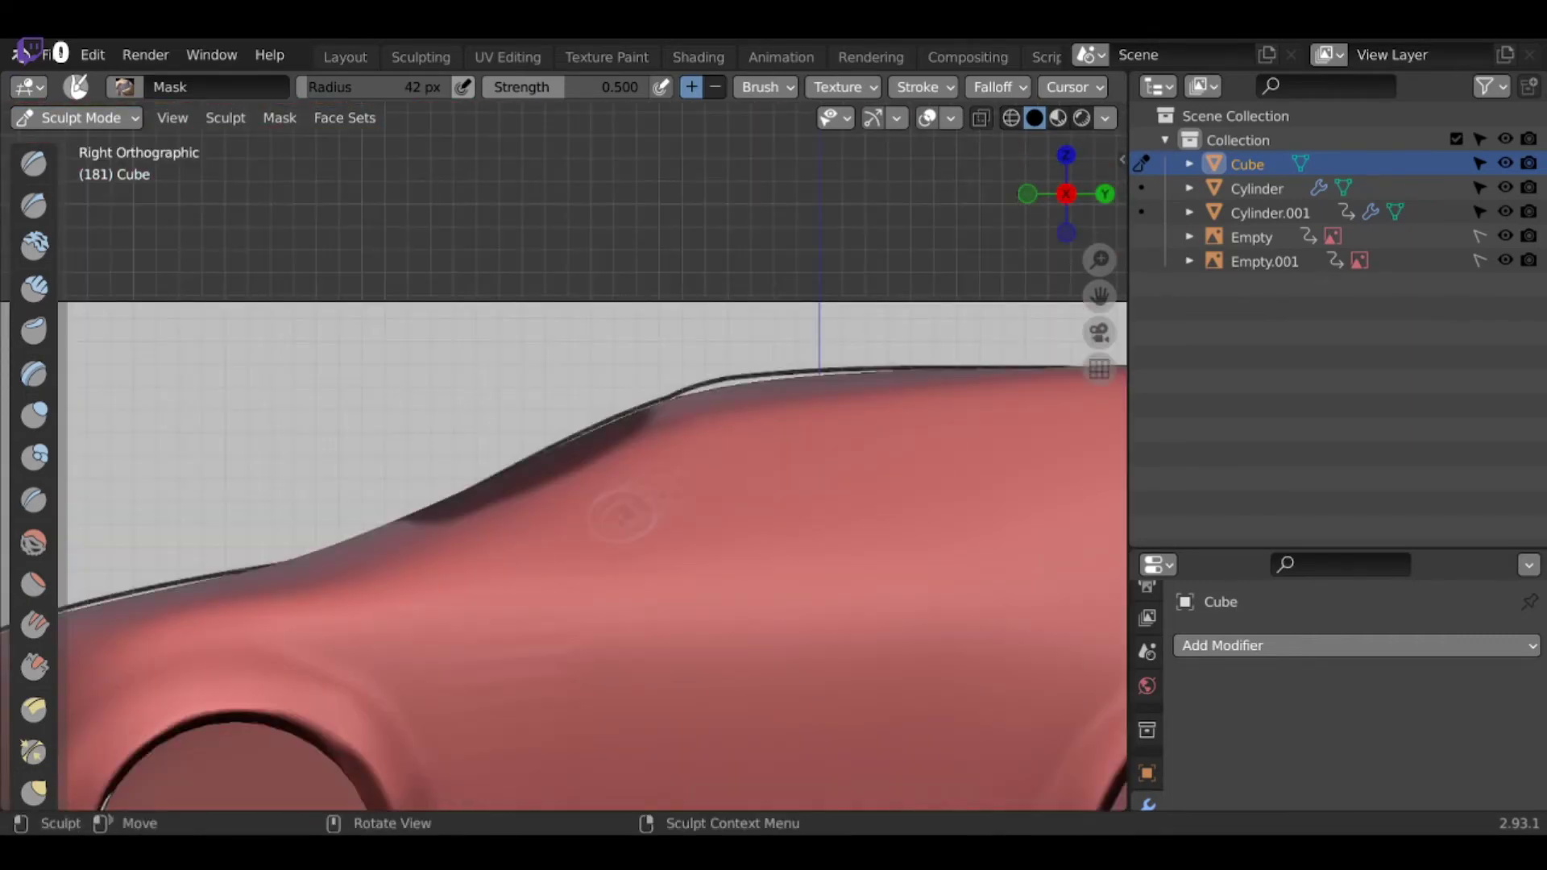
Undo part of the mask and paint a triangular headlight mask on the car's front.
key(ctrl+z)
key(alt+z)
key(alt+z)
drag(709, 439, 814, 516)
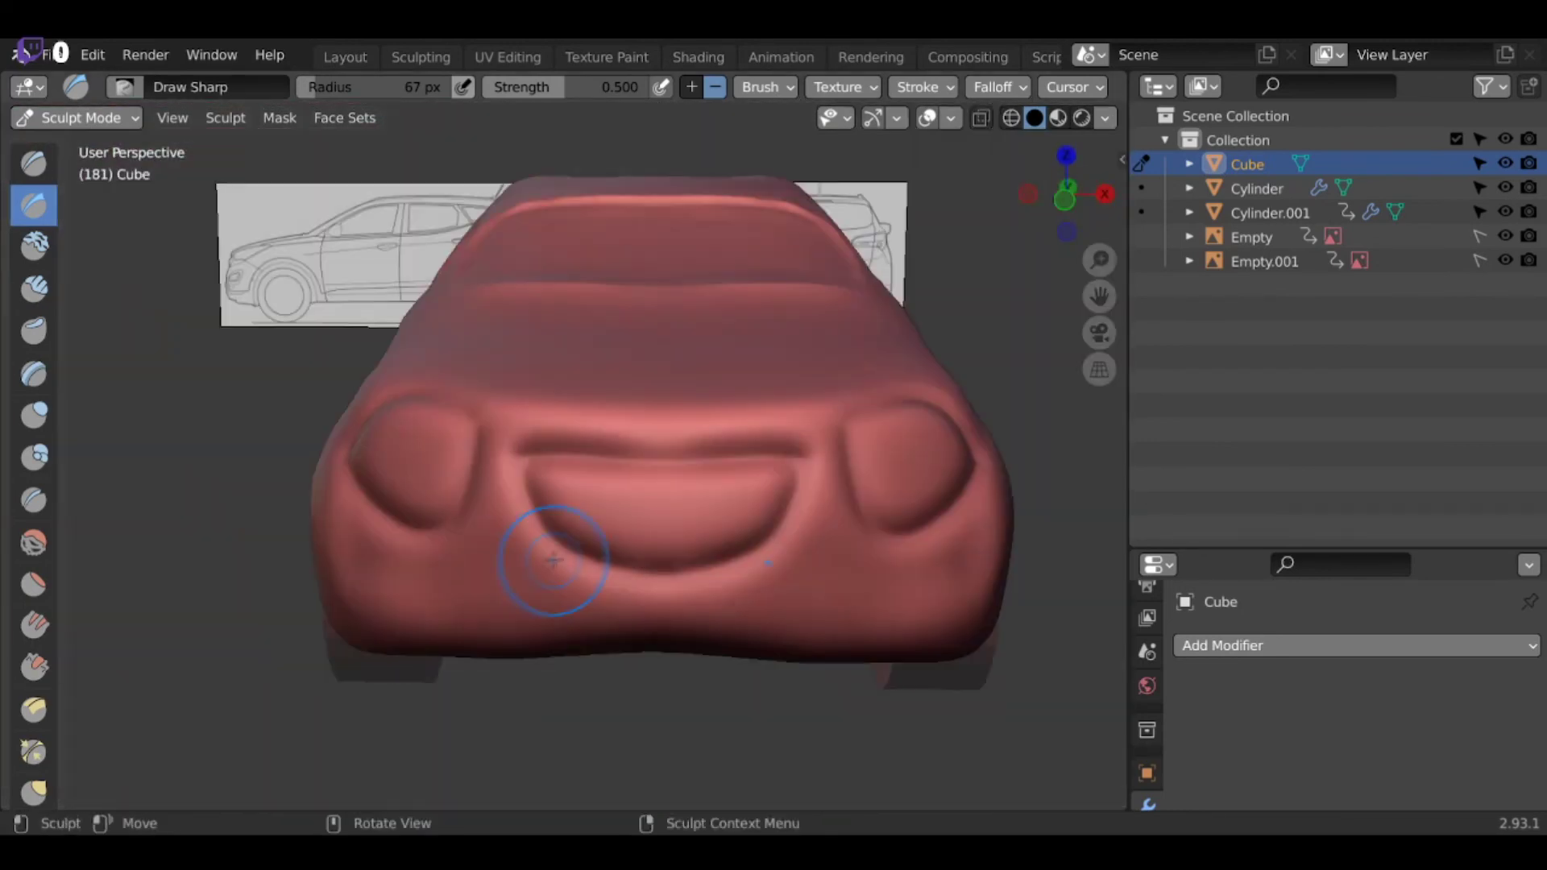
From a low front view, mask and invert so only the grille area stays editable.
middle_drag(552, 558, 400, 598)
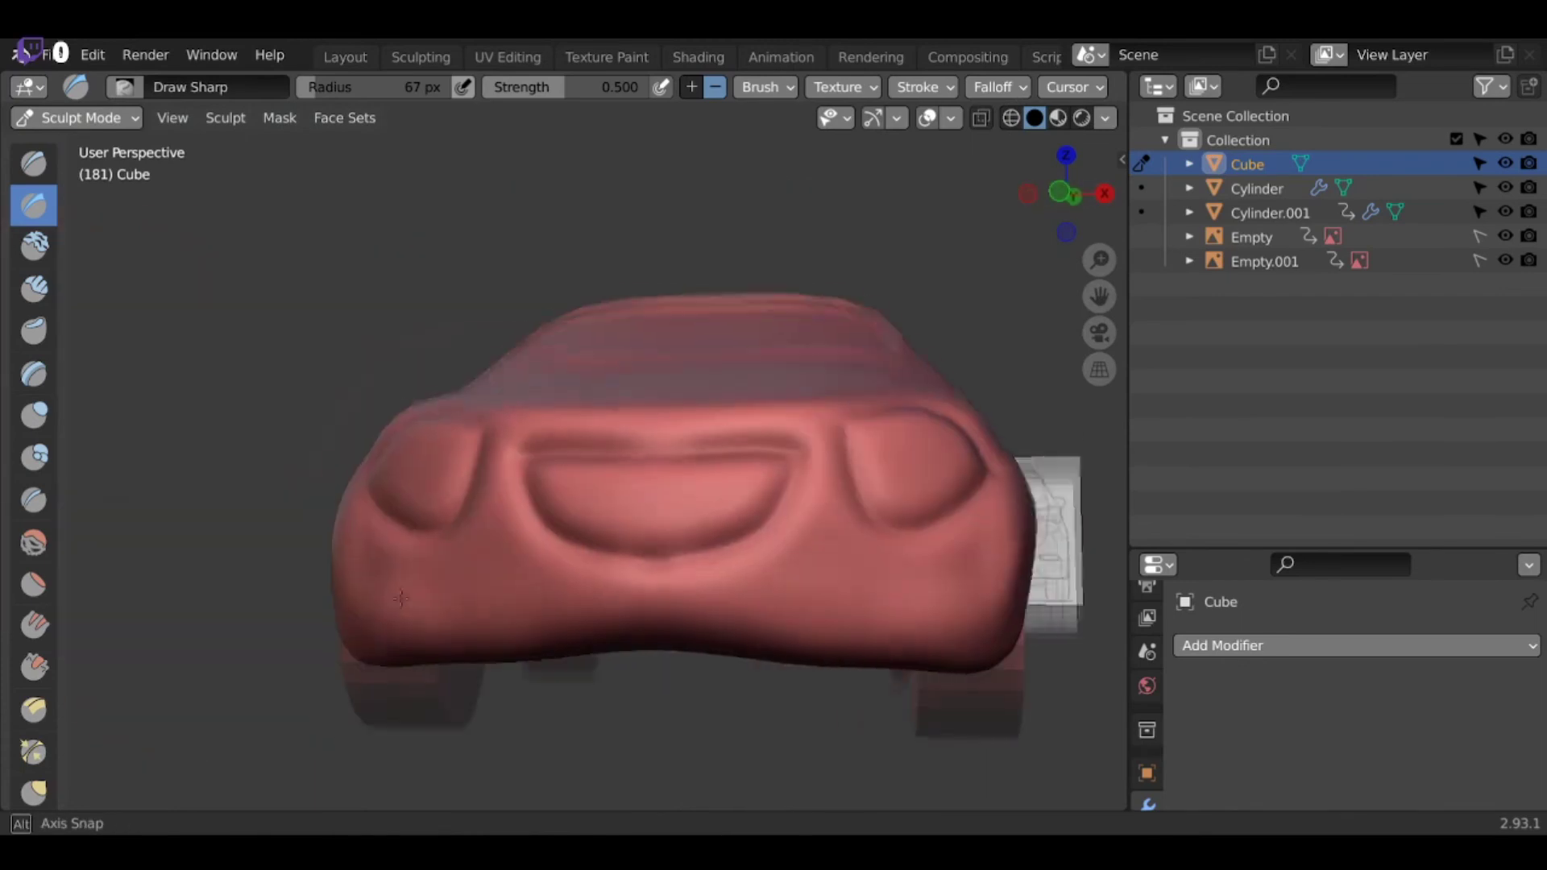
key(m)
key(ctrl+i)
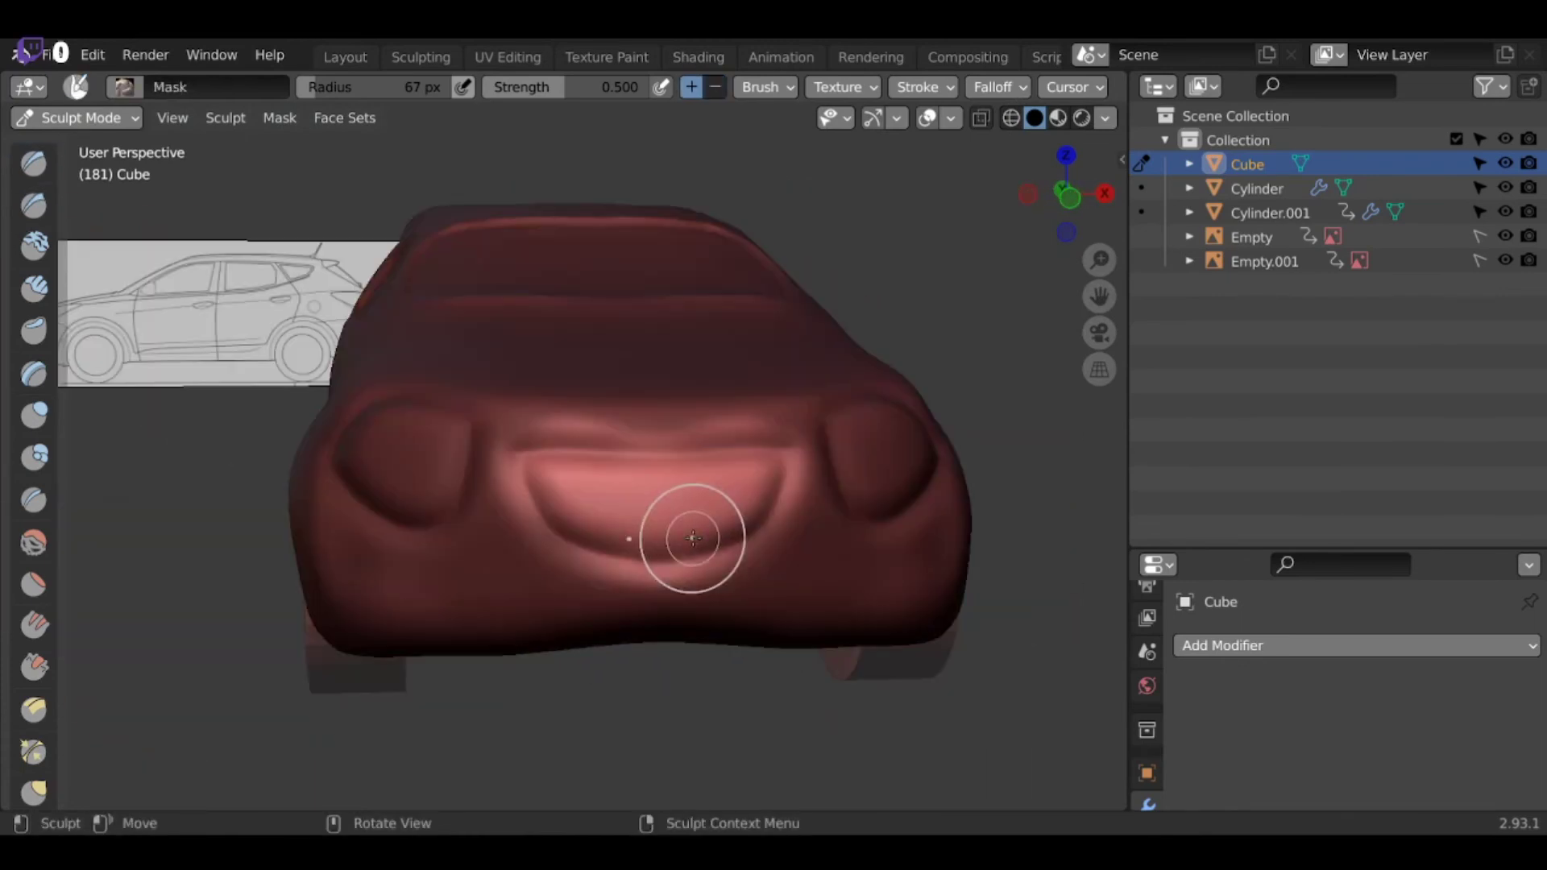
Clear the mask and sweep a Clay Strips stroke over the hood to smooth its marks.
mouse_move(749, 491)
middle_down()
mouse_move(569, 553)
mouse_move(782, 330)
mouse_move(725, 451)
middle_up()
key(alt+m)
key(c)
mouse_move(612, 376)
middle_down()
mouse_move(524, 282)
mouse_move(620, 137)
middle_up()
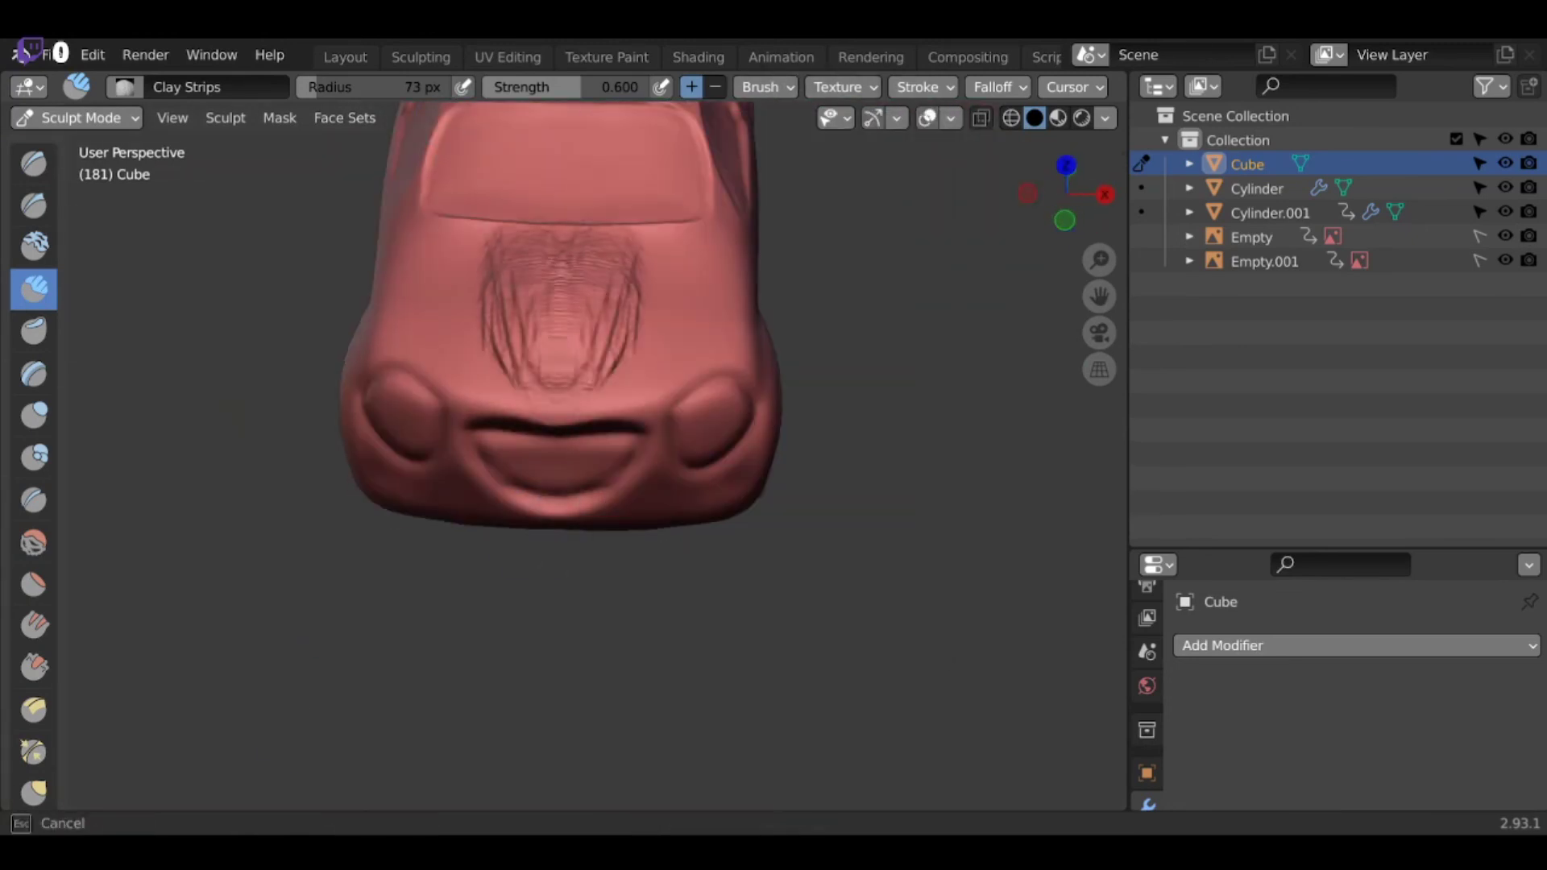